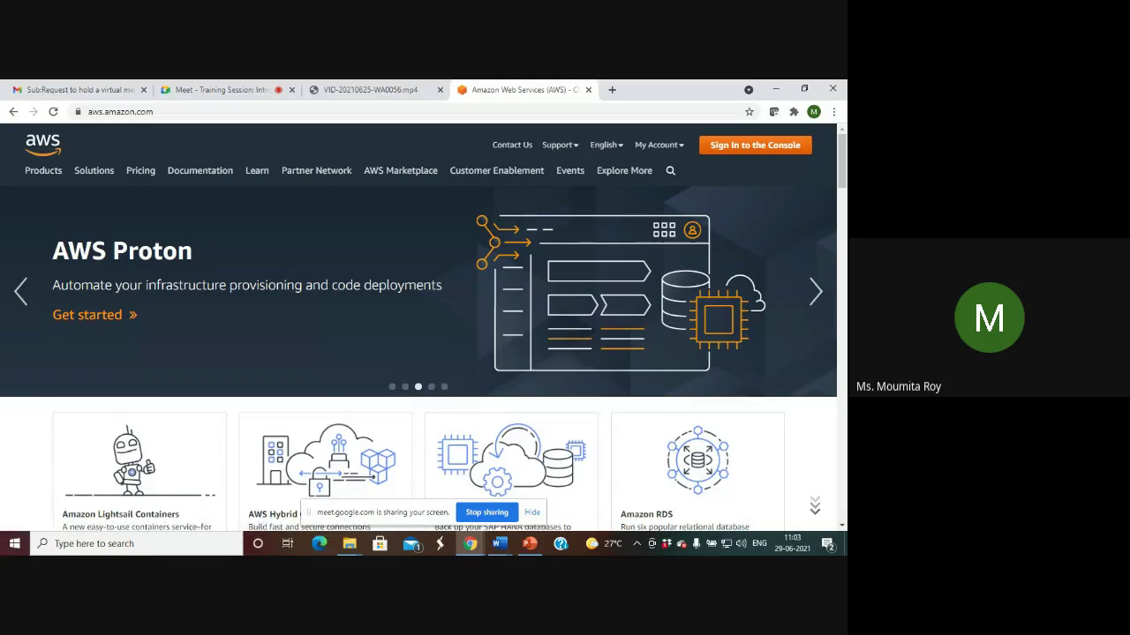
Bring up the 'AWS session - 29th June' notes document in Word.
left_click(501, 545)
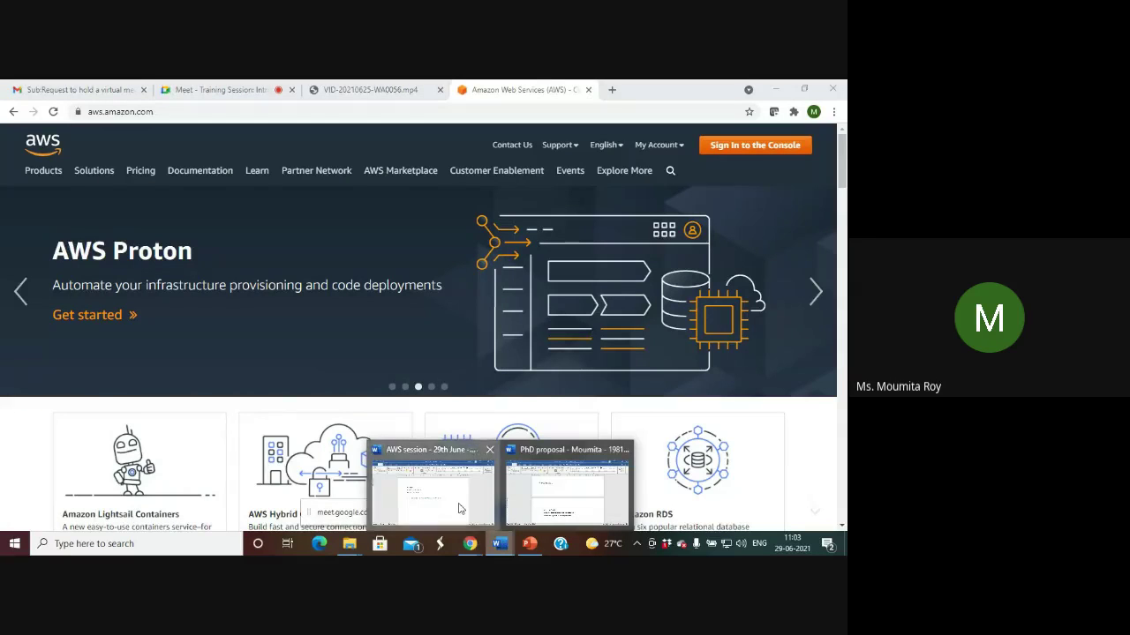
left_click(423, 481)
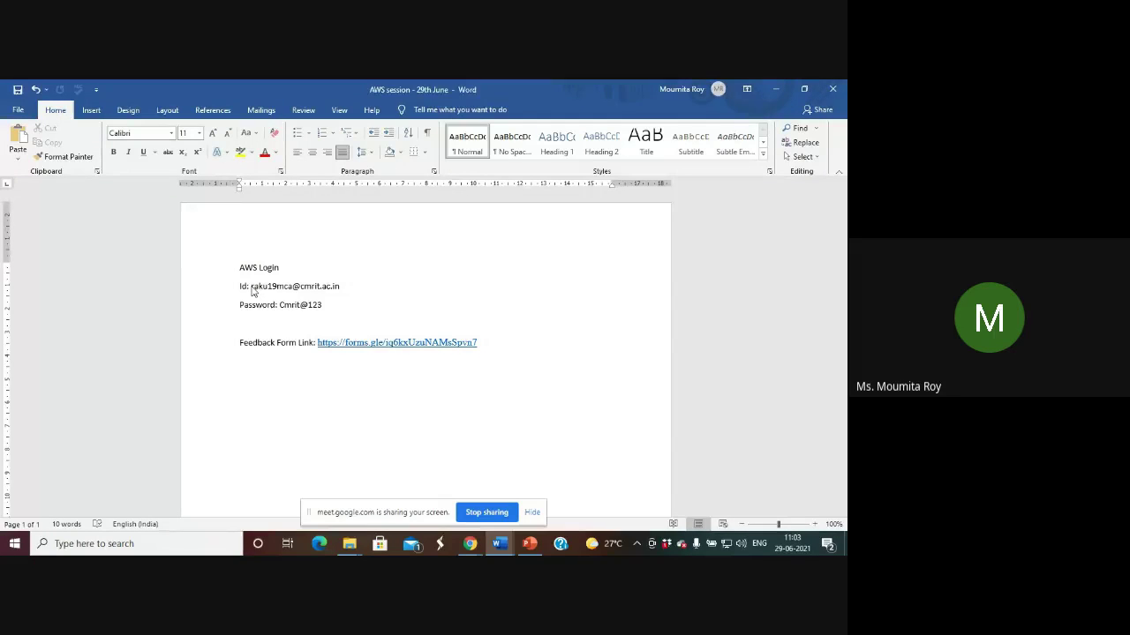
Copy the account e-mail from the notes into the AWS sign-in page's root user address field.
left_click(467, 544)
left_click(467, 544)
mouse_move(459, 547)
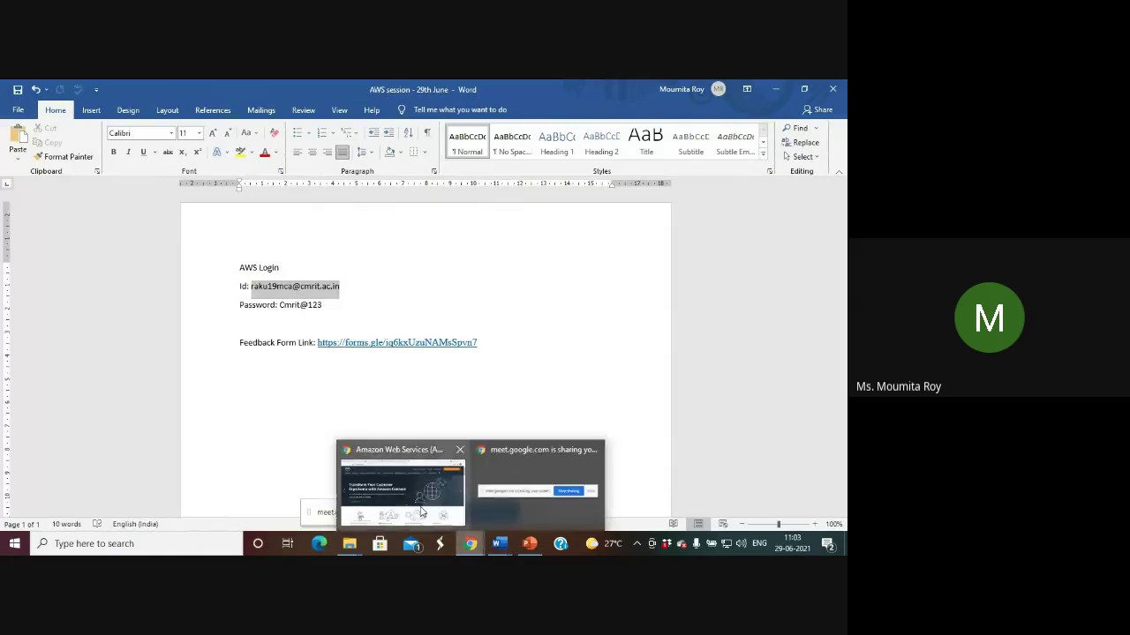
left_click(422, 511)
left_click(747, 146)
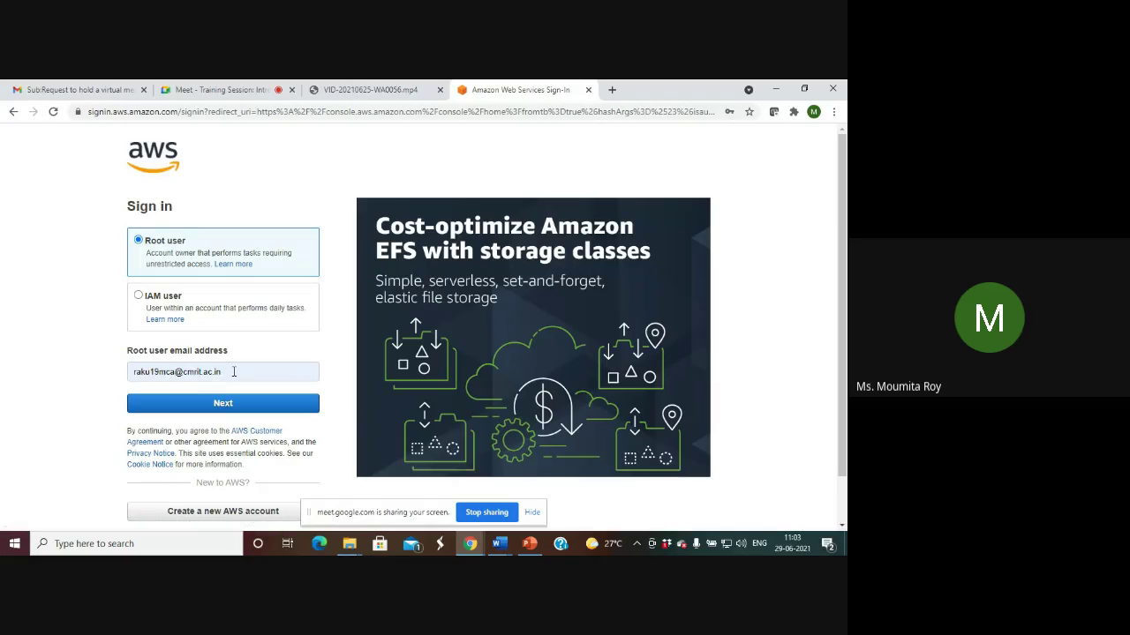
Submit the root user e-mail and enter the security check characters.
left_click(231, 404)
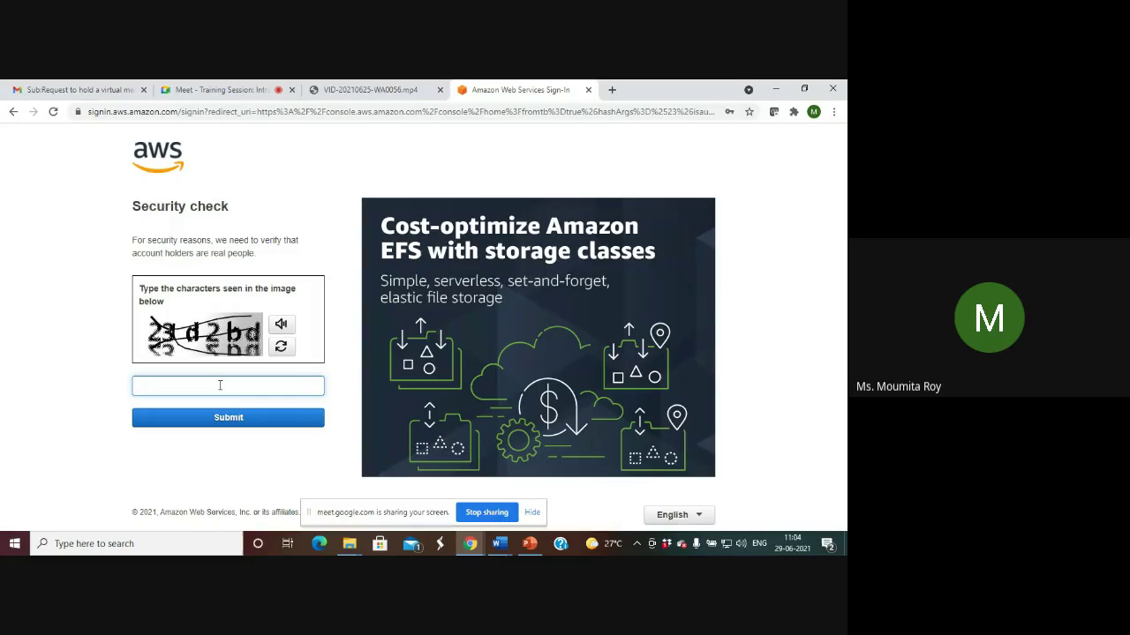
type("23d2bd")
left_click(224, 420)
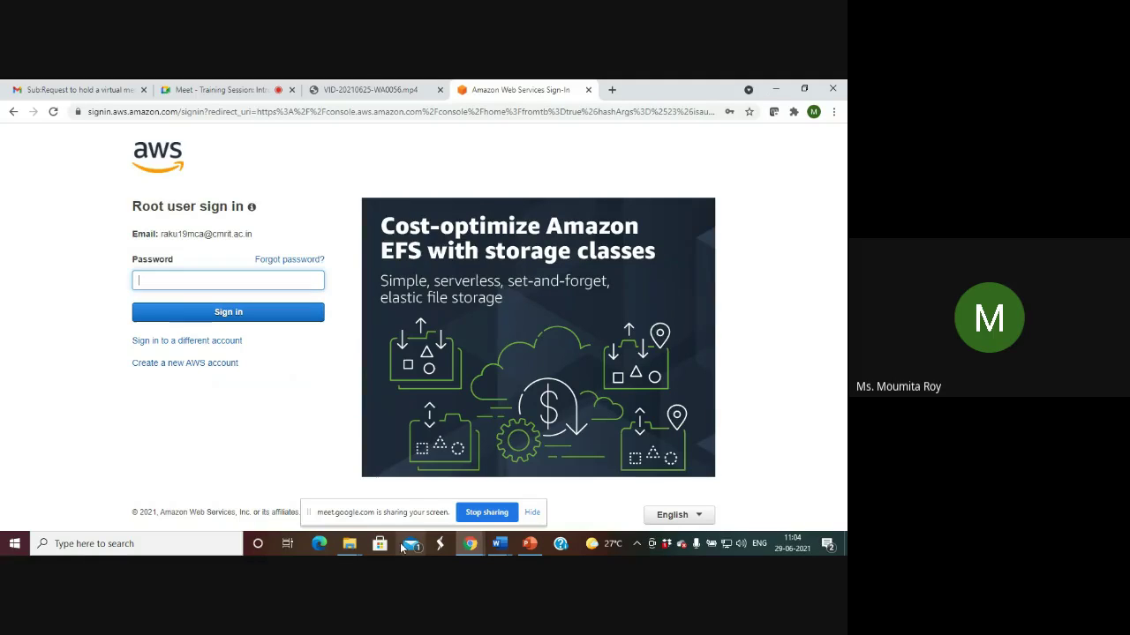
Copy the account password from the Word notes and paste it to sign in.
left_click(500, 545)
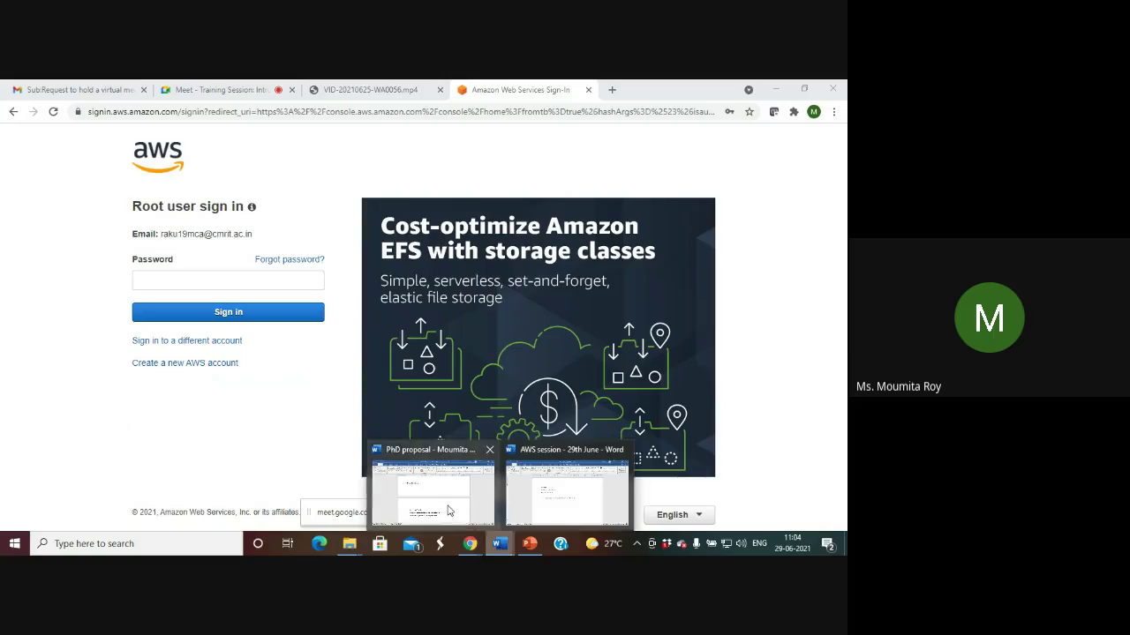
left_click(450, 510)
left_click(501, 544)
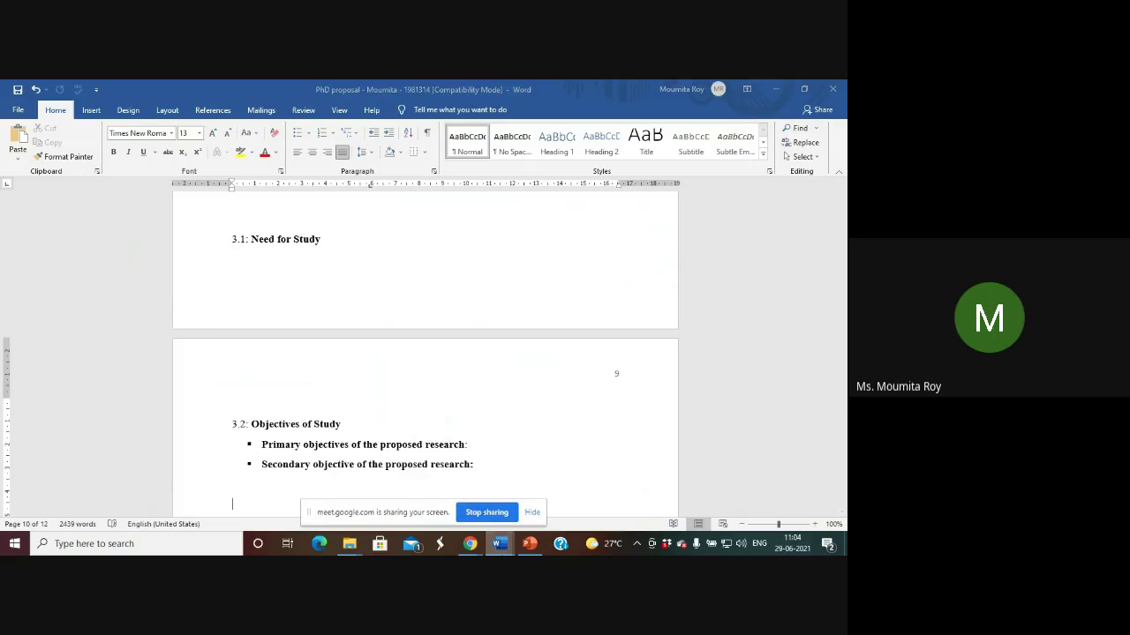
left_click(544, 518)
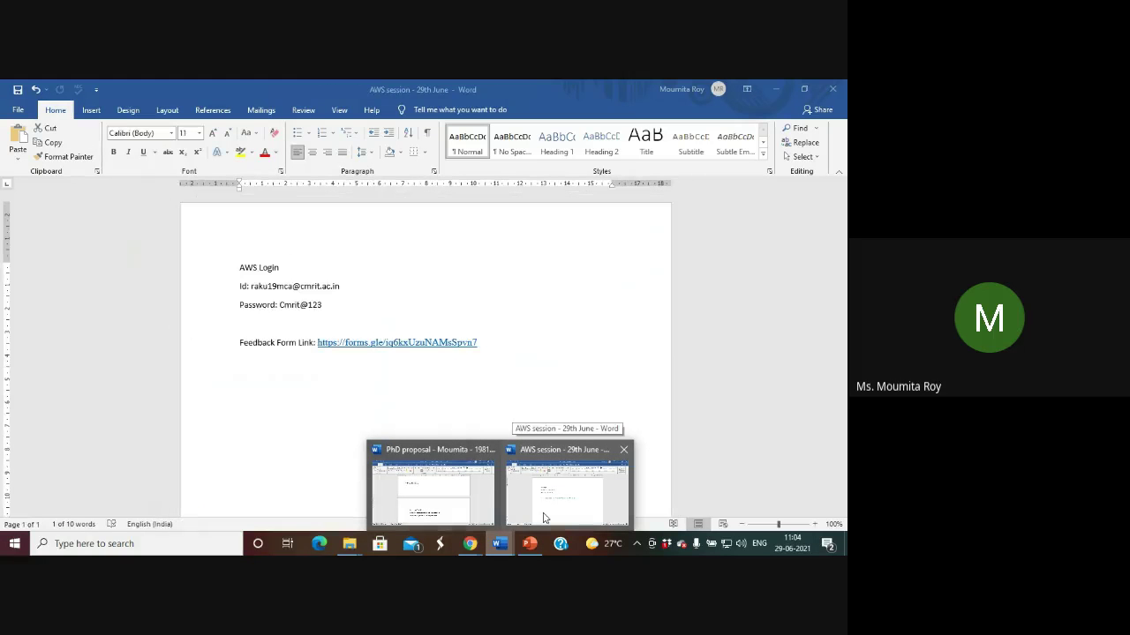
left_click(544, 518)
left_click_drag(252, 286, 322, 311)
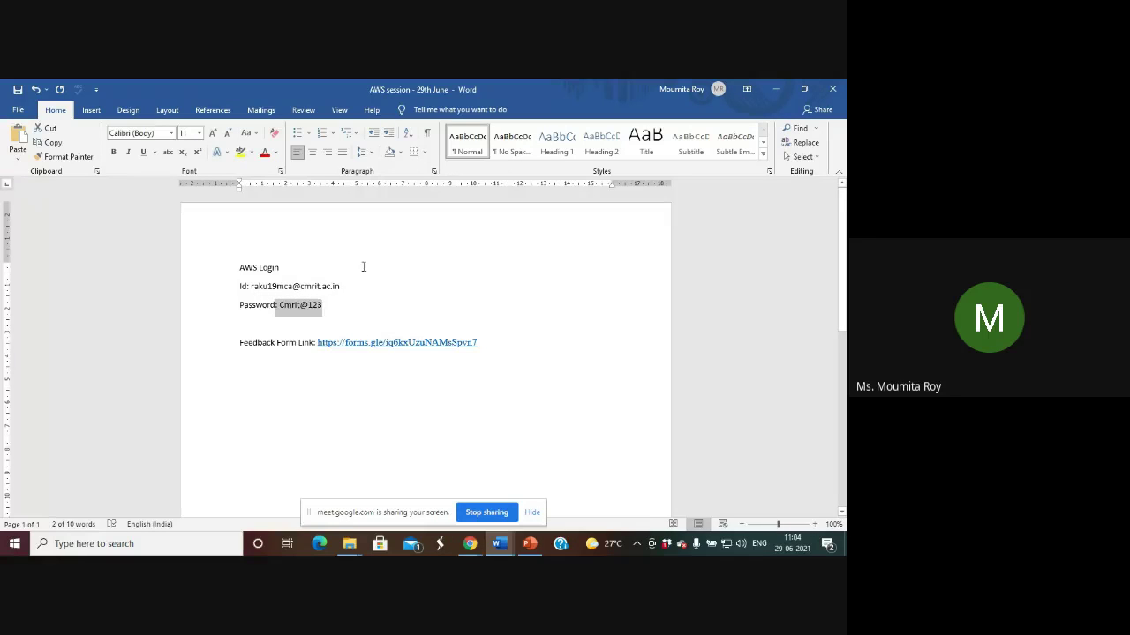
left_click(778, 89)
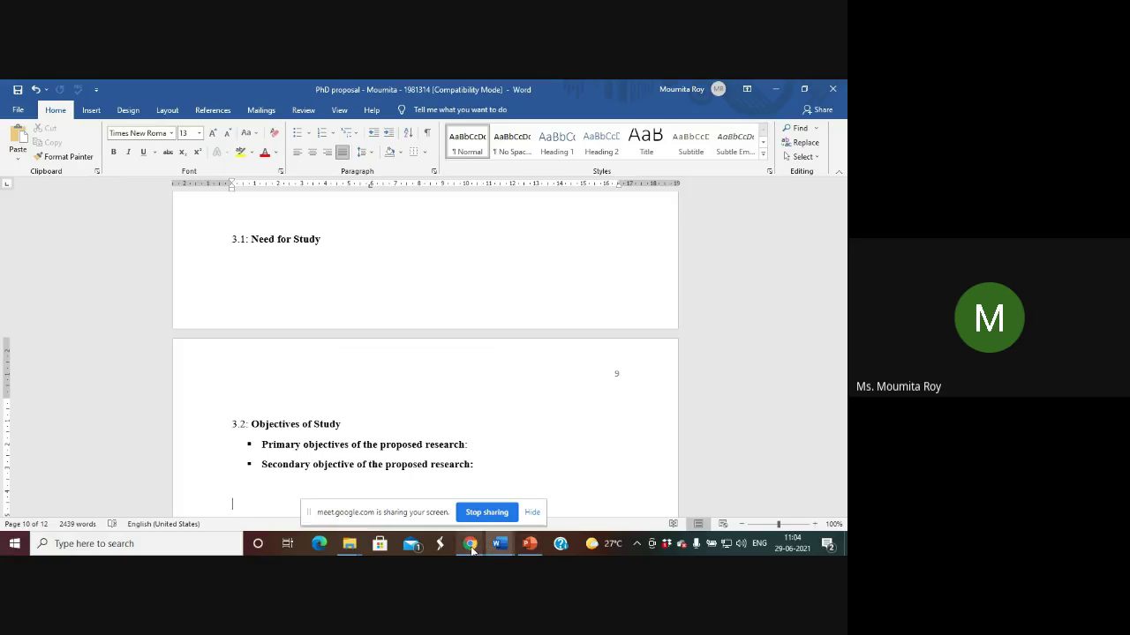
mouse_move(471, 544)
left_click(424, 512)
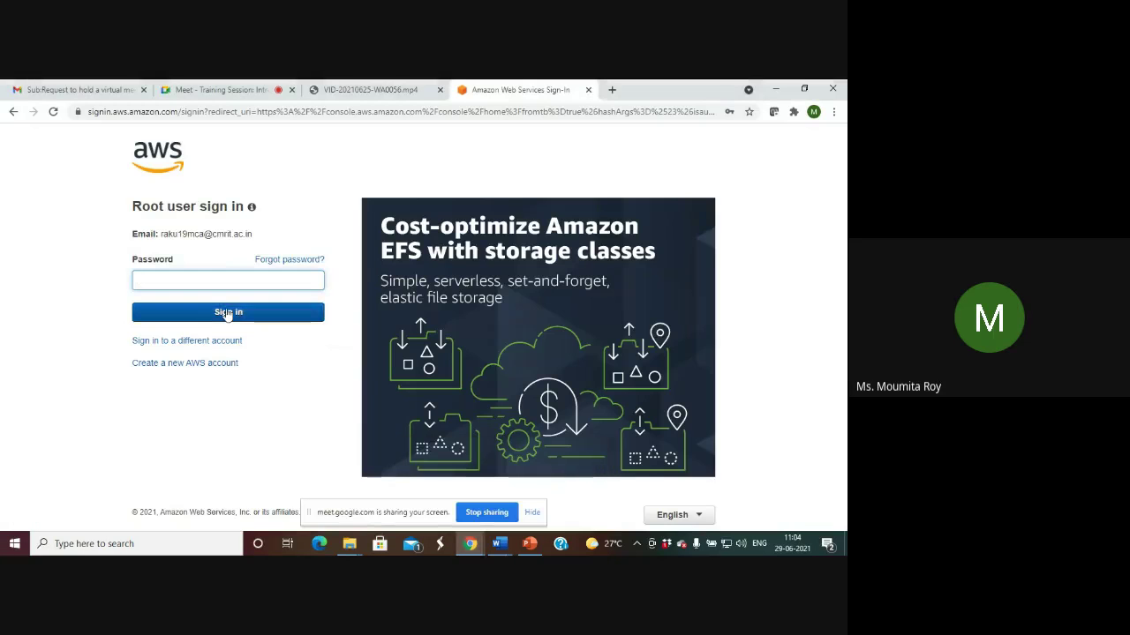
key("ctrl+v")
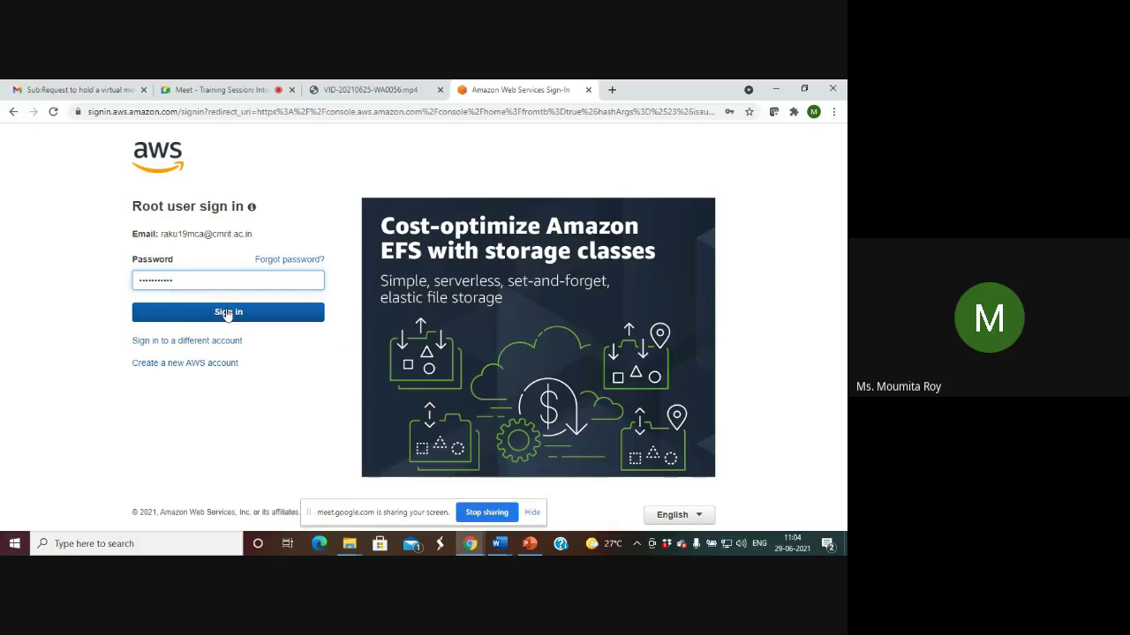
left_click(218, 313)
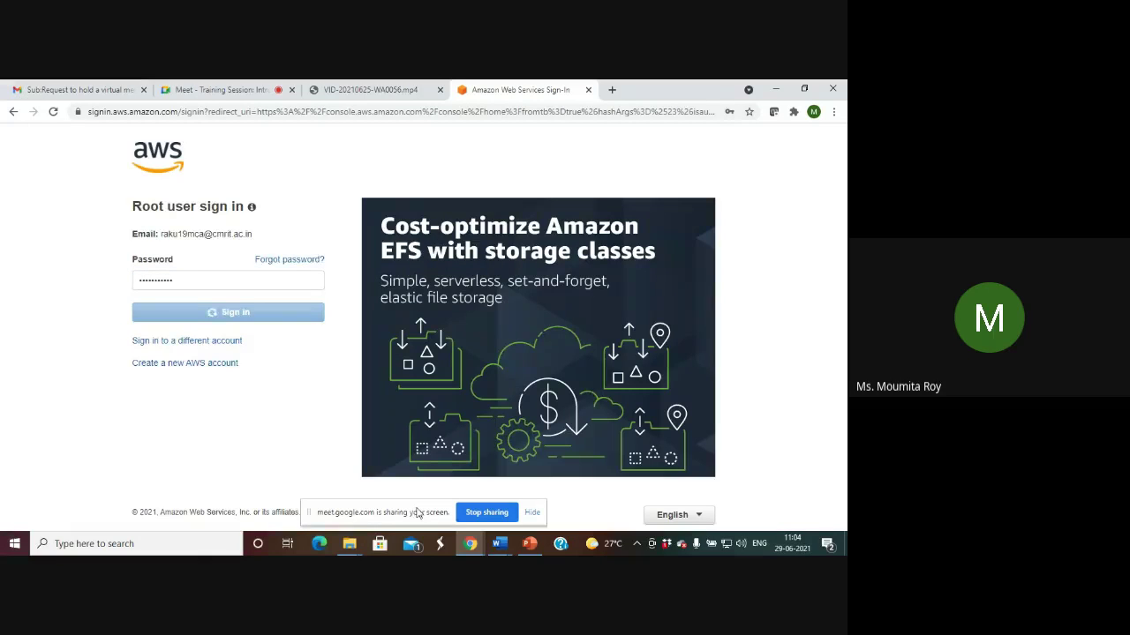
After the failed attempt, retype the password and pass a new security check.
left_click(500, 544)
left_click(522, 503)
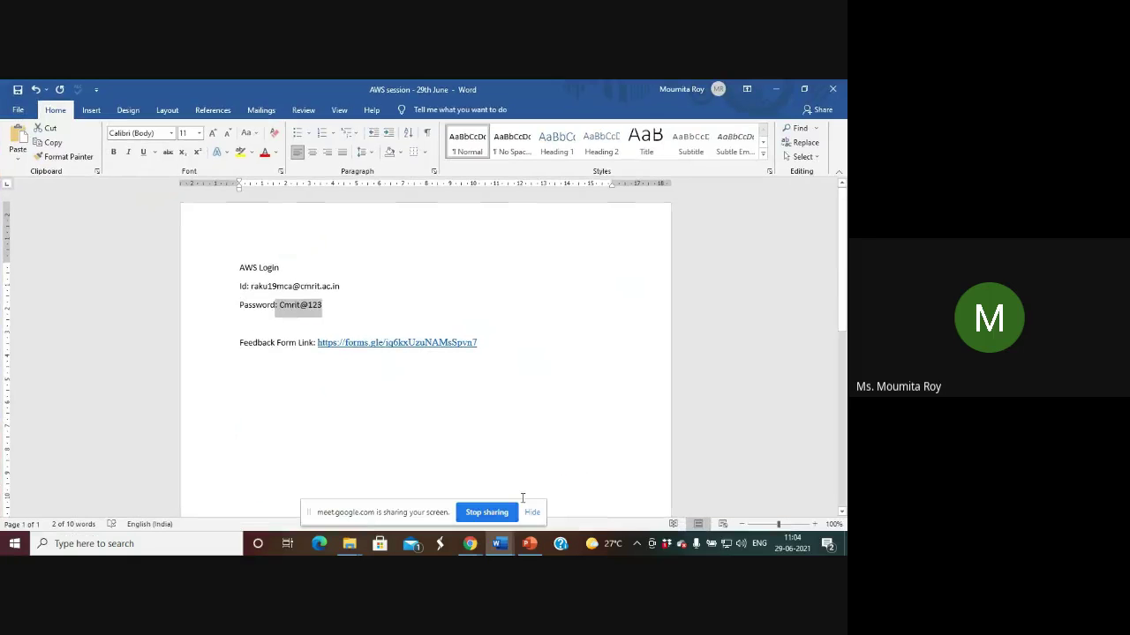
left_click(776, 90)
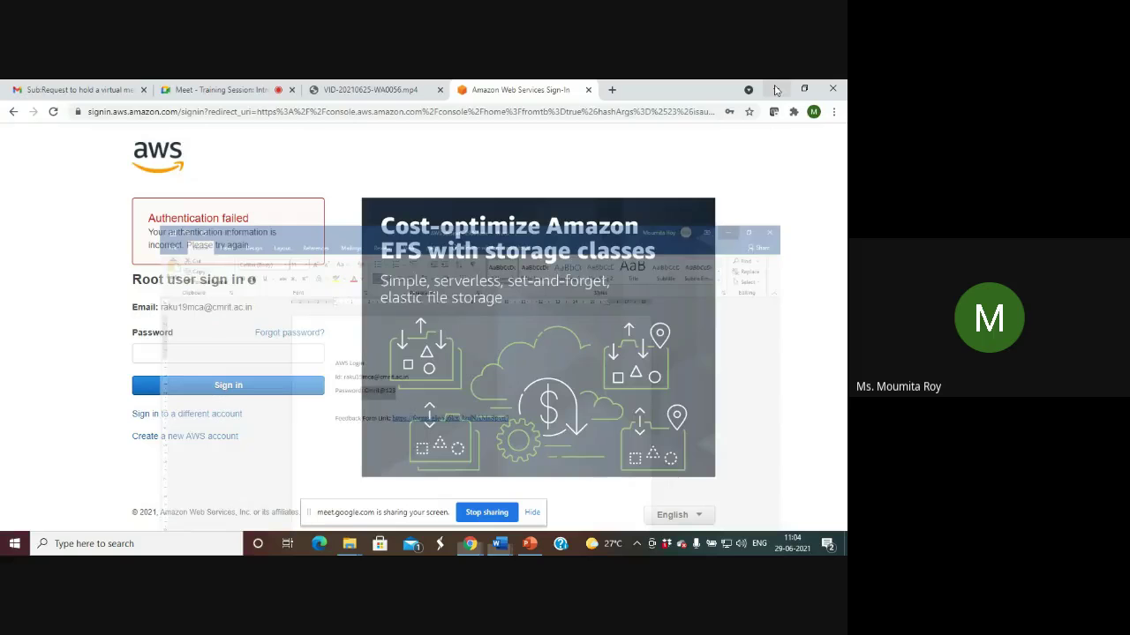
type("•••••")
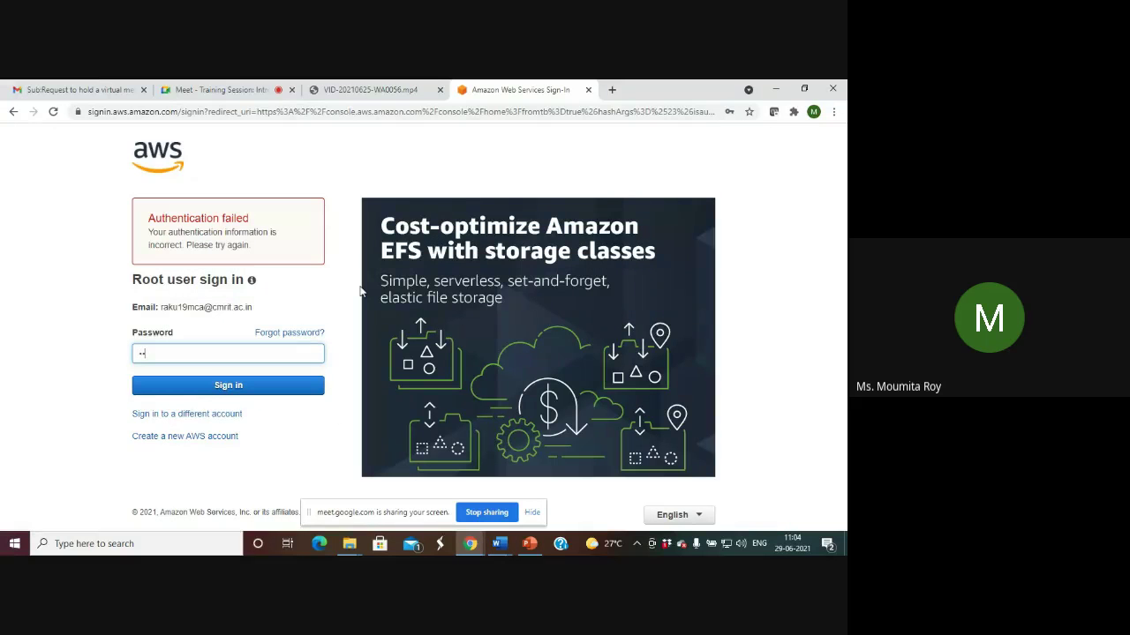
type("•••")
key("Return")
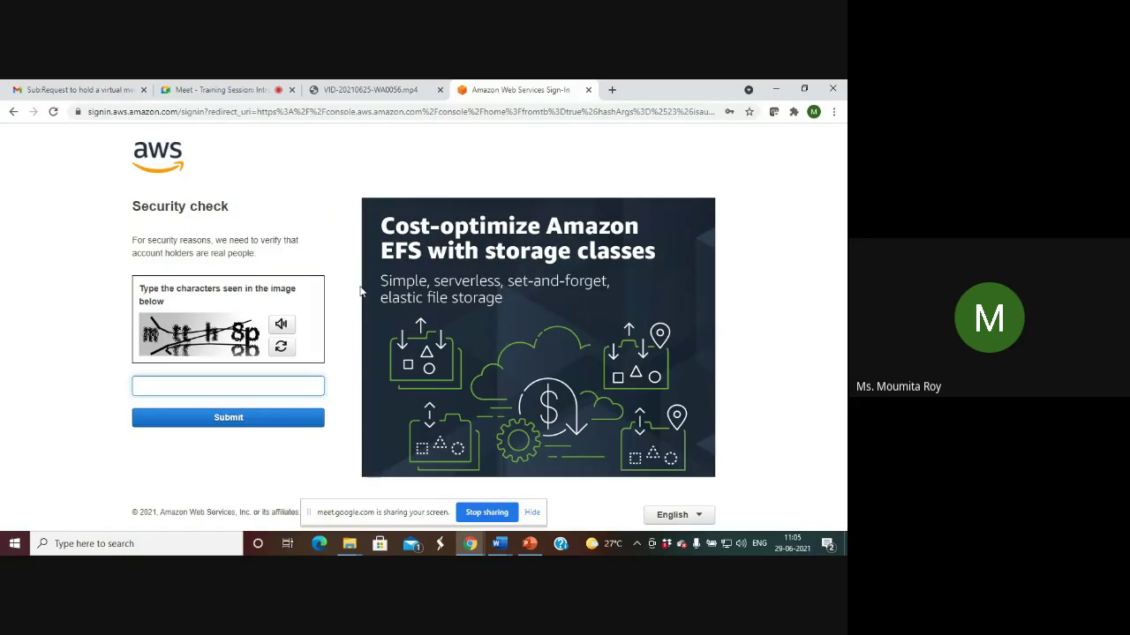
type("mtth8p")
key("Return")
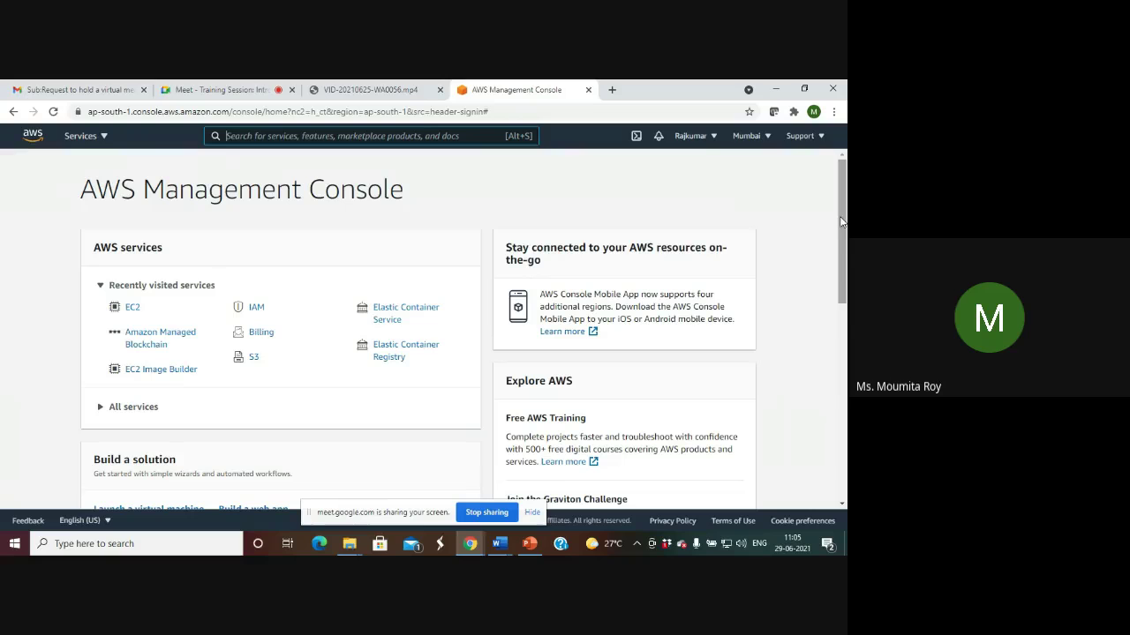
Scroll the console home and expand All services to show categories like Compute and Security.
left_click_drag(841, 221, 843, 329)
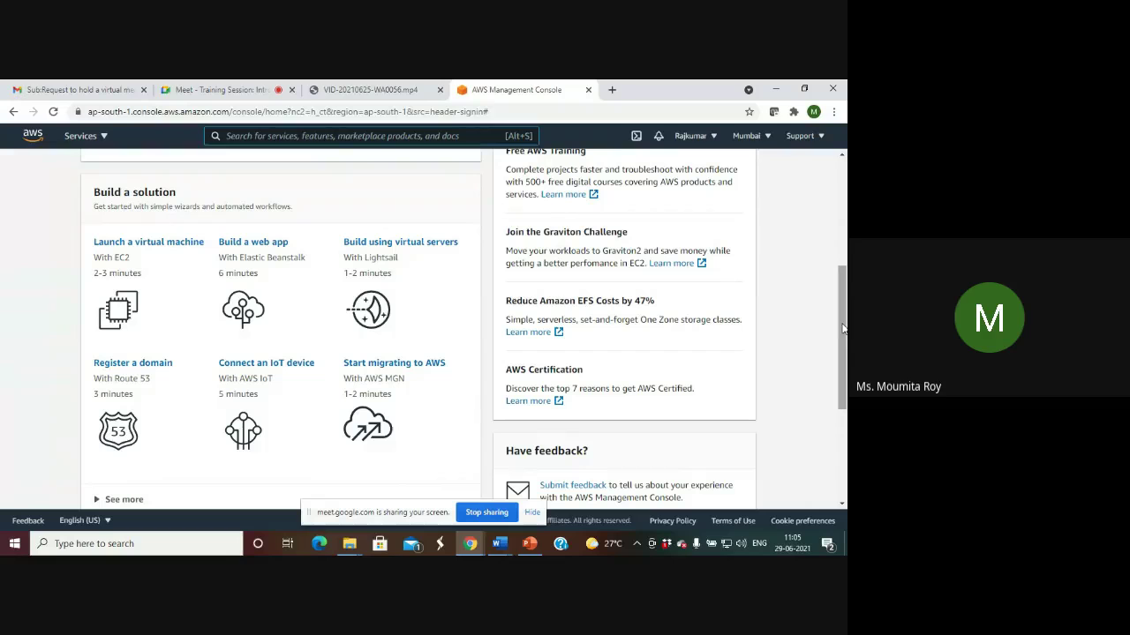
left_click_drag(843, 328, 844, 219)
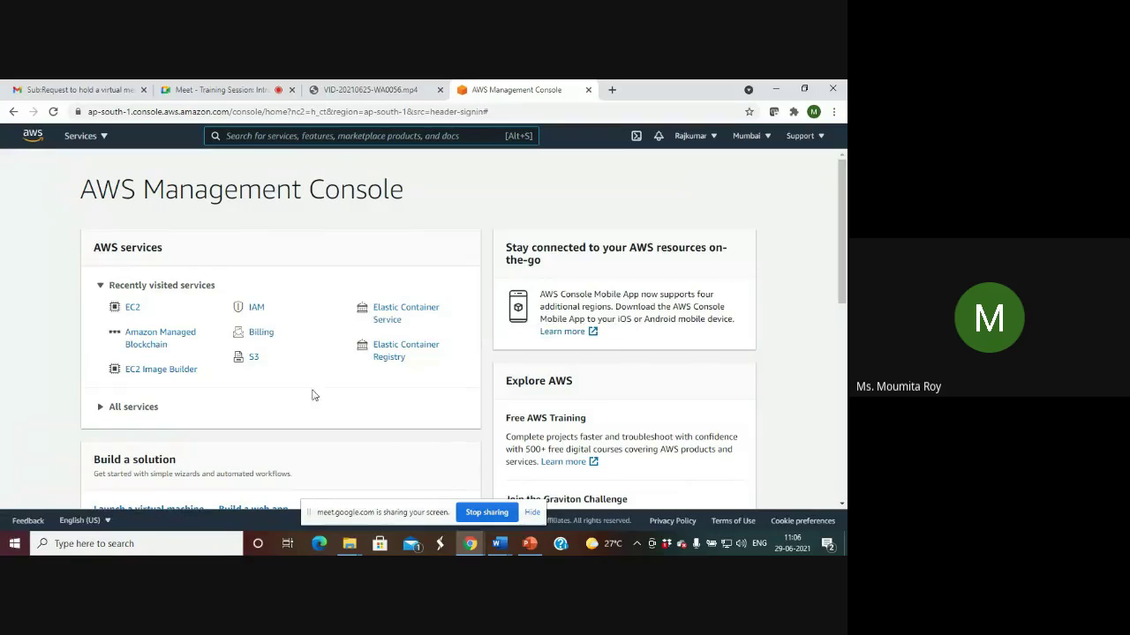
scroll(450, 453, "down", 1)
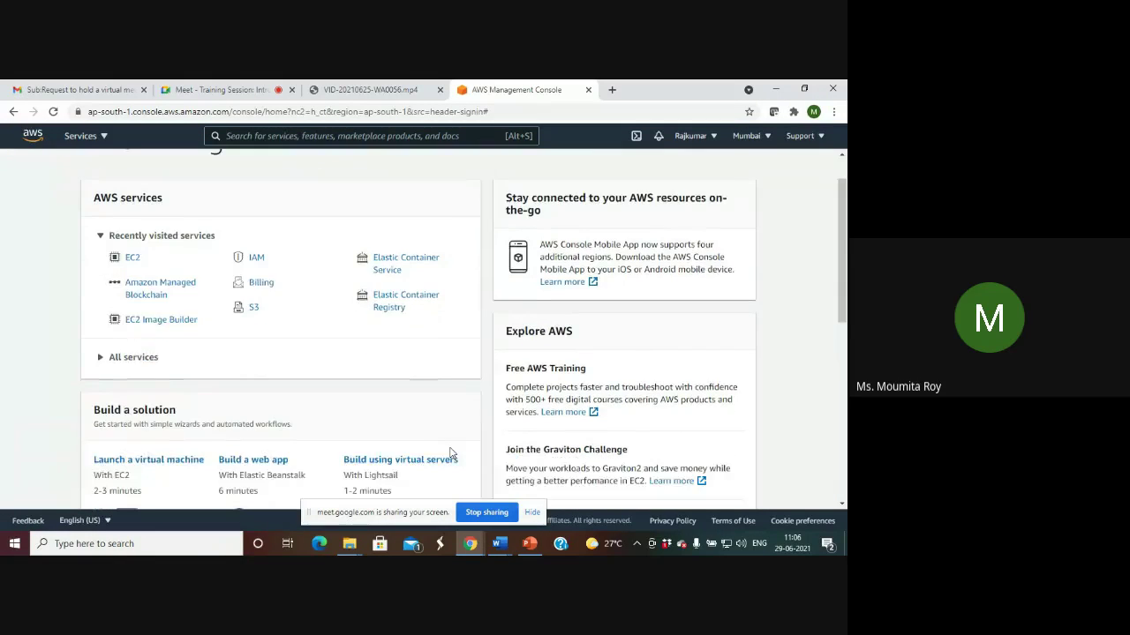
scroll(450, 453, "down", 5)
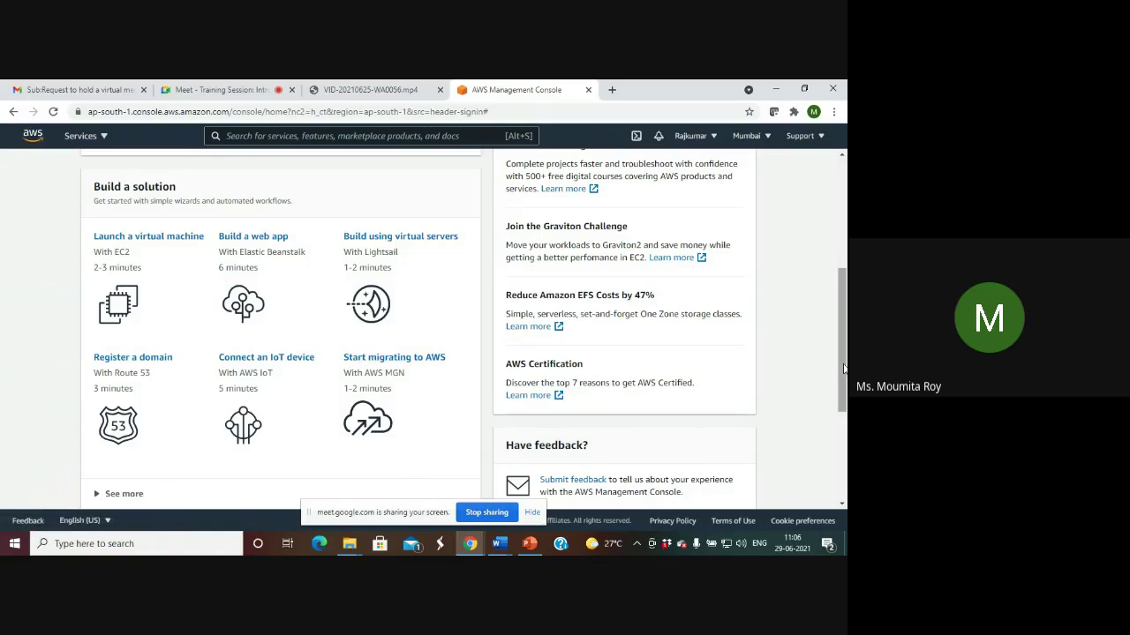
left_click_drag(843, 369, 843, 209)
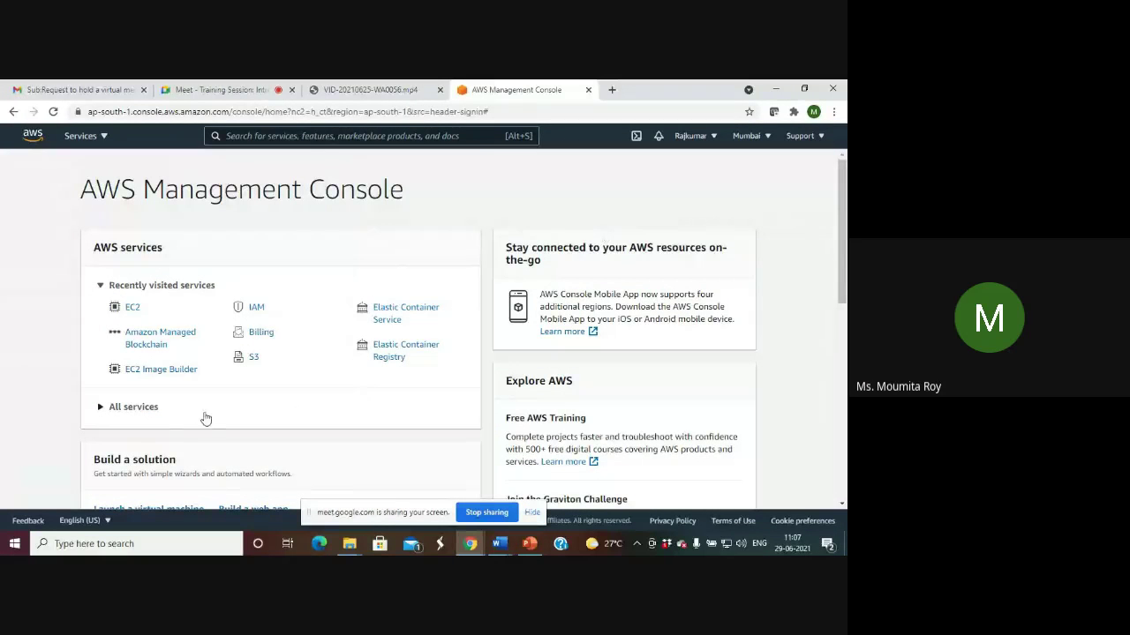
left_click(144, 409)
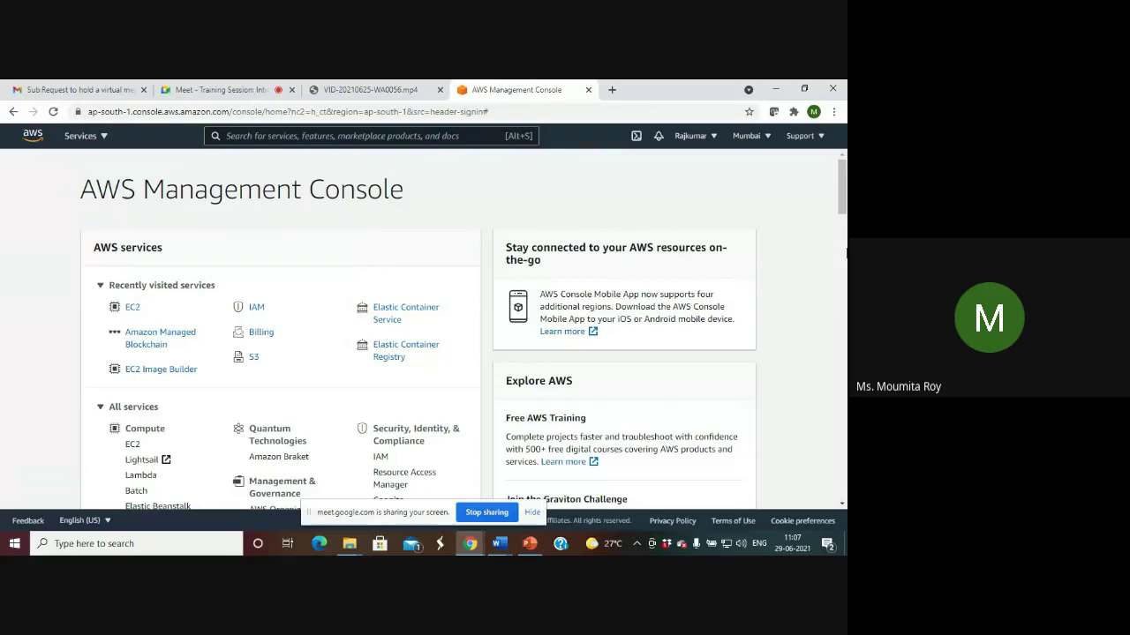
Scroll through every service category and back up, then show the region list with Asia Pacific (Mumbai) current.
left_click_drag(843, 203, 843, 233)
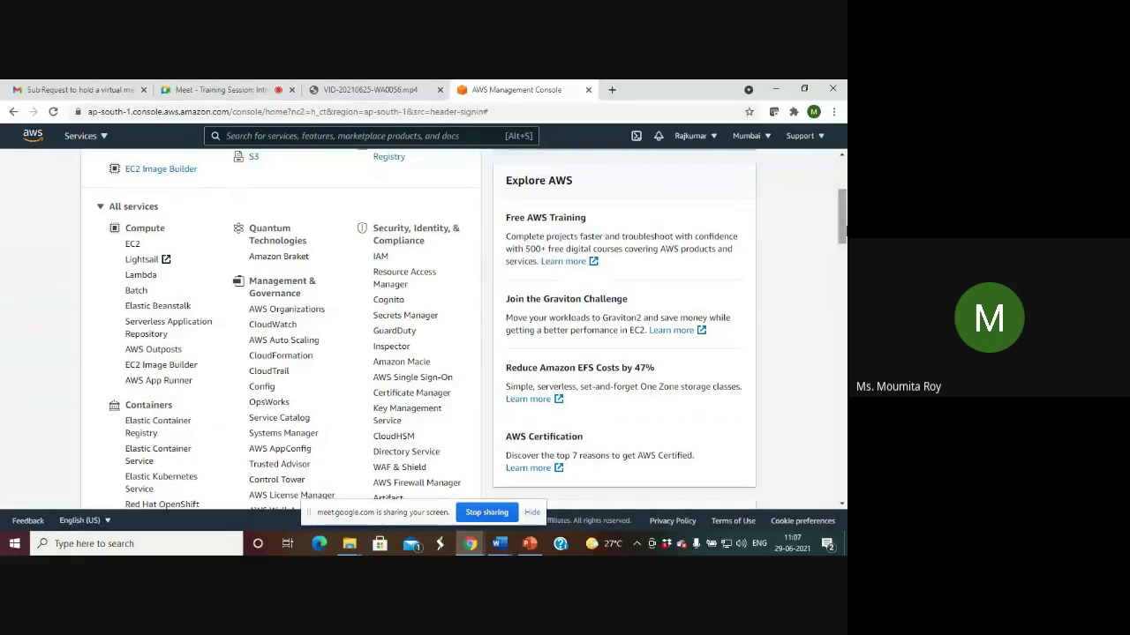
left_click_drag(842, 225, 843, 278)
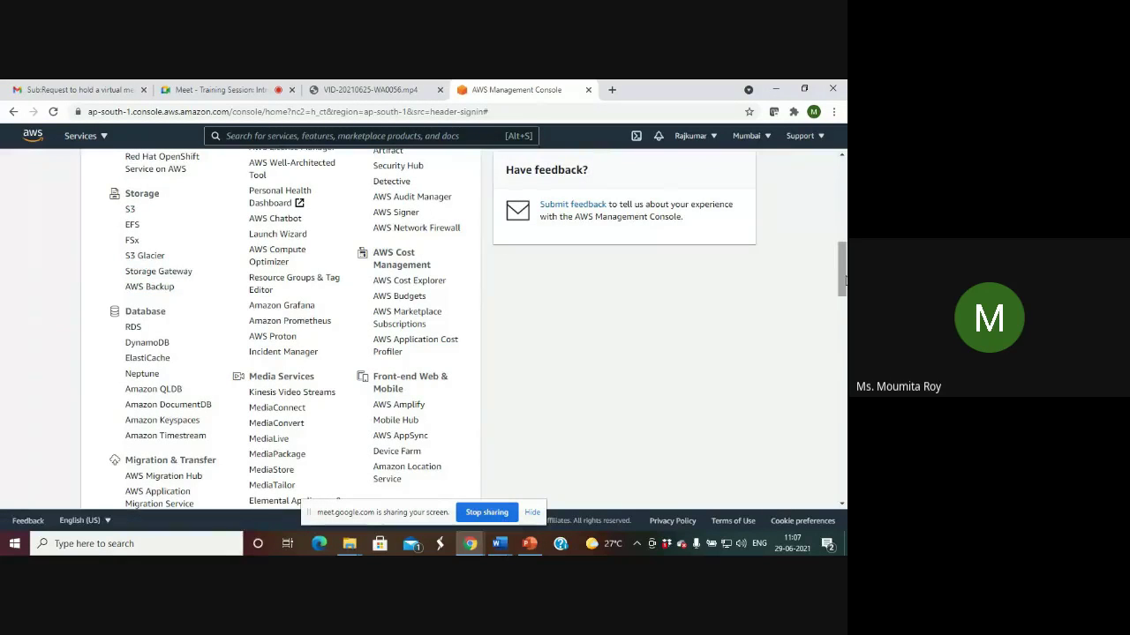
left_click_drag(845, 282, 843, 307)
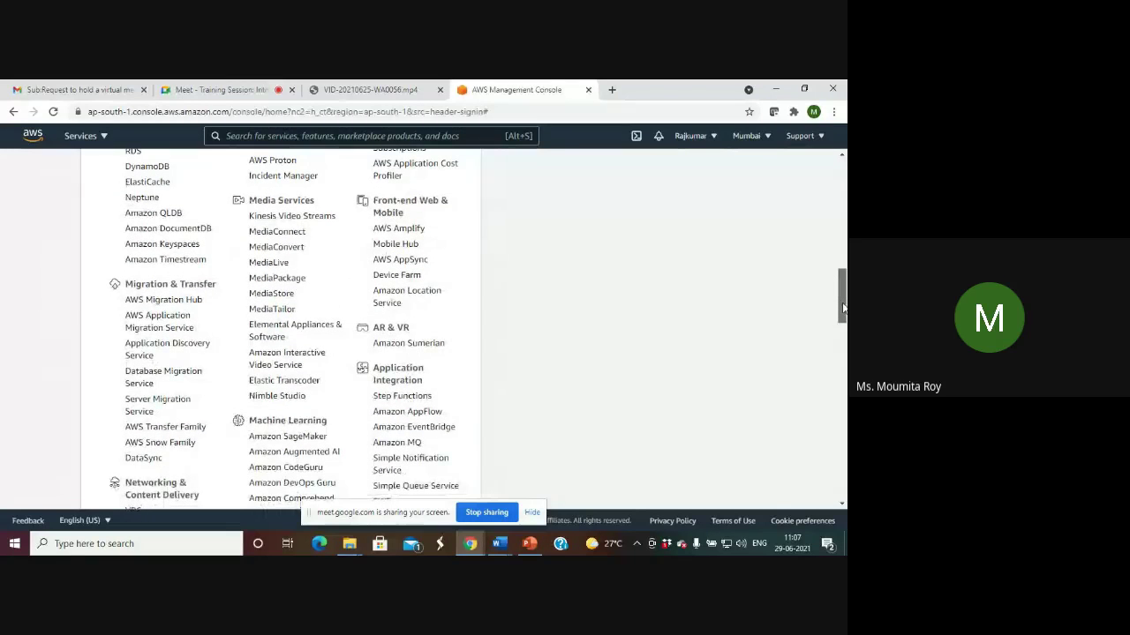
left_click_drag(843, 307, 843, 397)
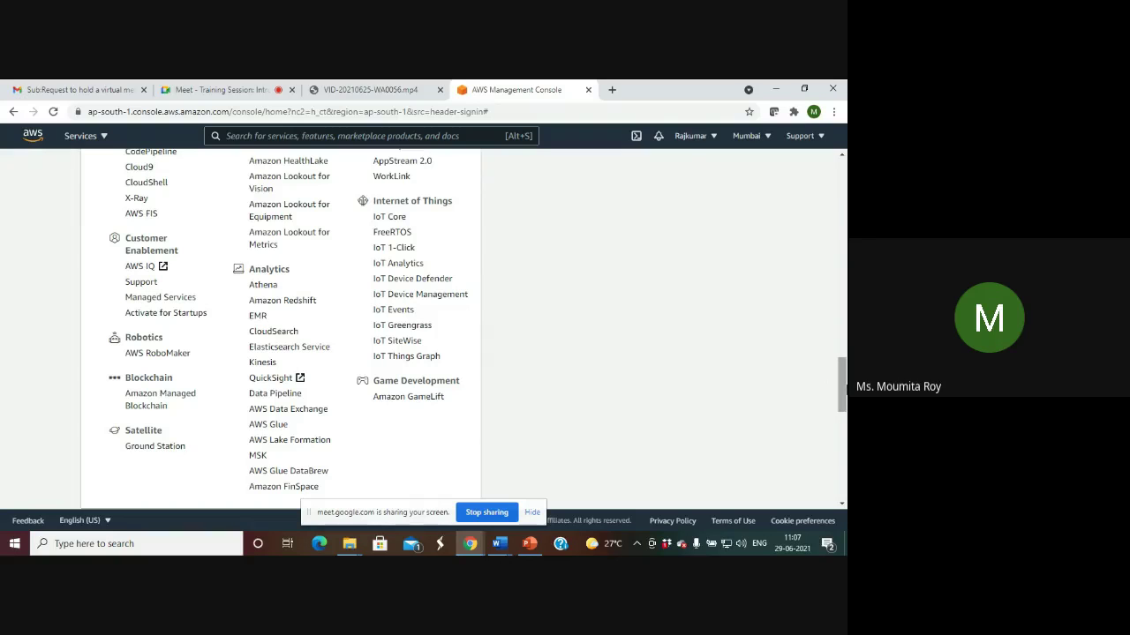
left_click_drag(842, 386, 821, 173)
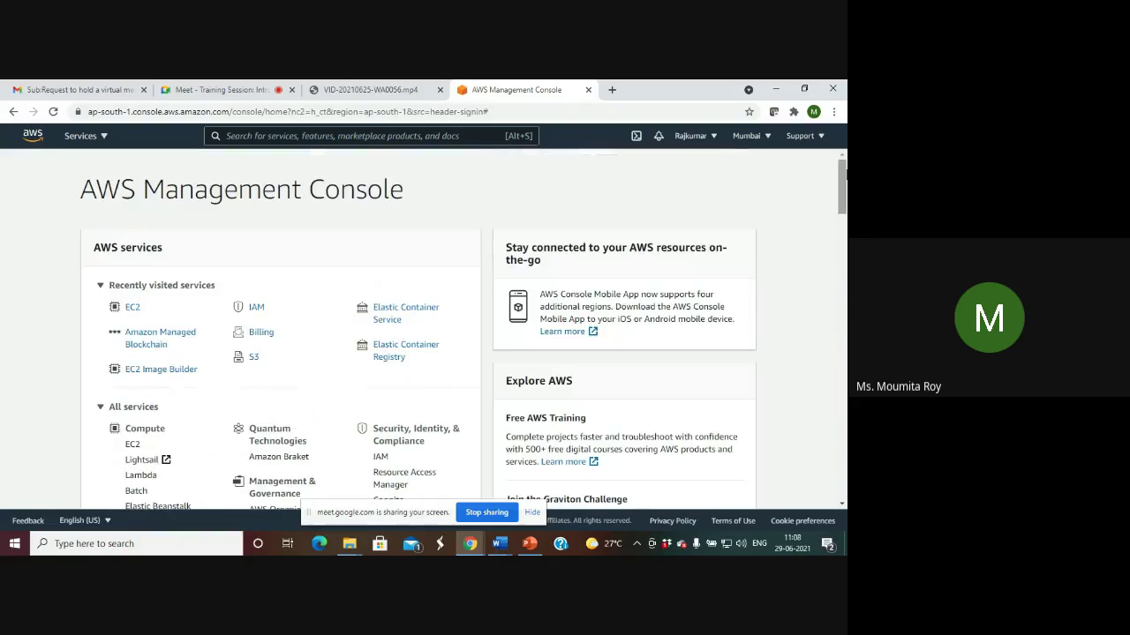
left_click(767, 136)
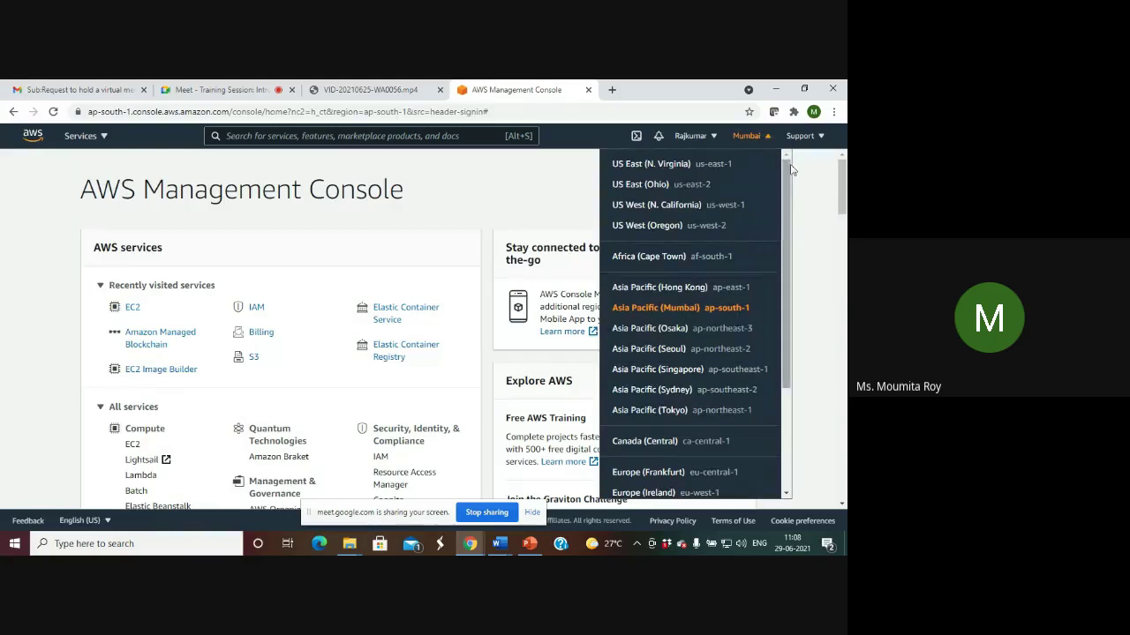
Scroll the region list and dismiss it, keeping Asia Pacific (Mumbai) selected.
left_click_drag(787, 187, 812, 159)
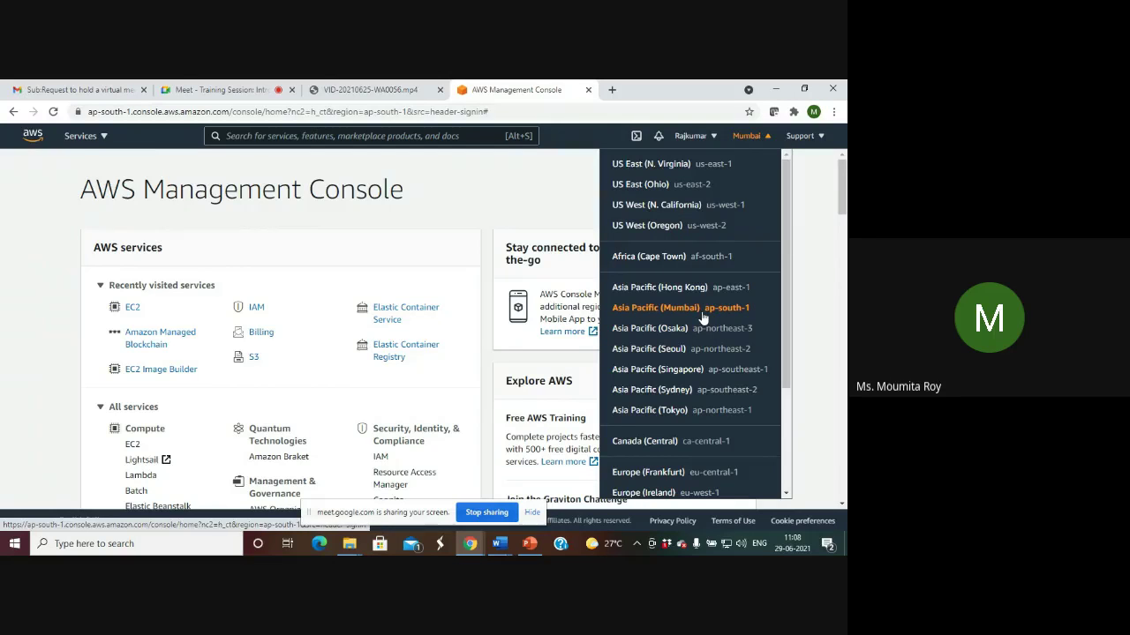
left_click(530, 176)
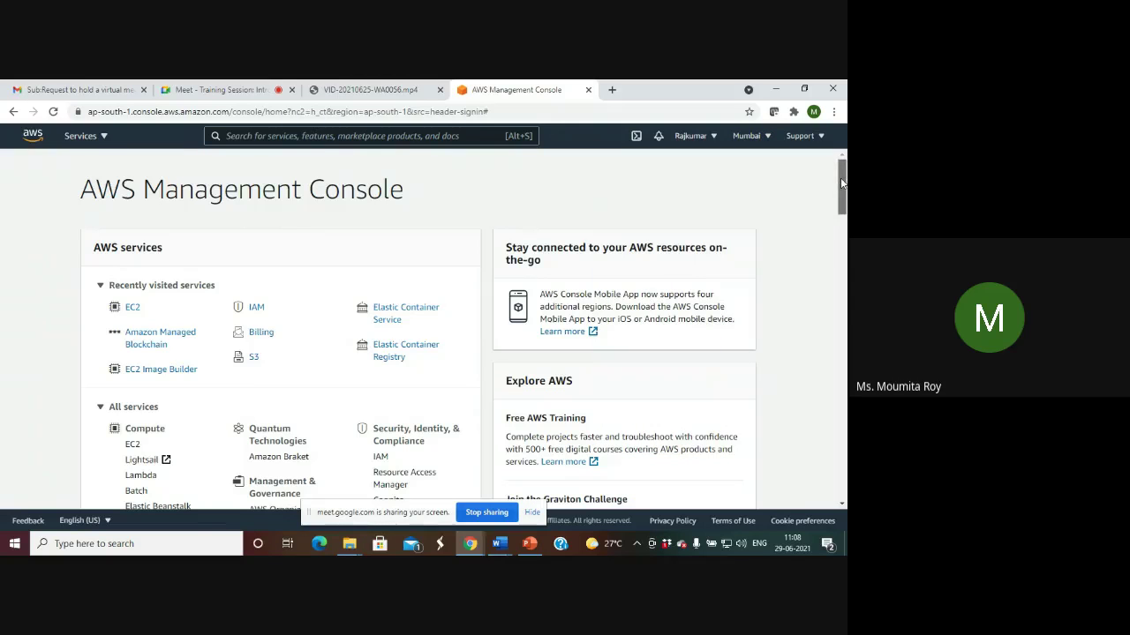
Open EC2 from Recently visited services to reach the Mumbai EC2 Dashboard.
mouse_move(841, 183)
left_mouse_down()
mouse_move(843, 317)
mouse_move(843, 172)
left_mouse_up()
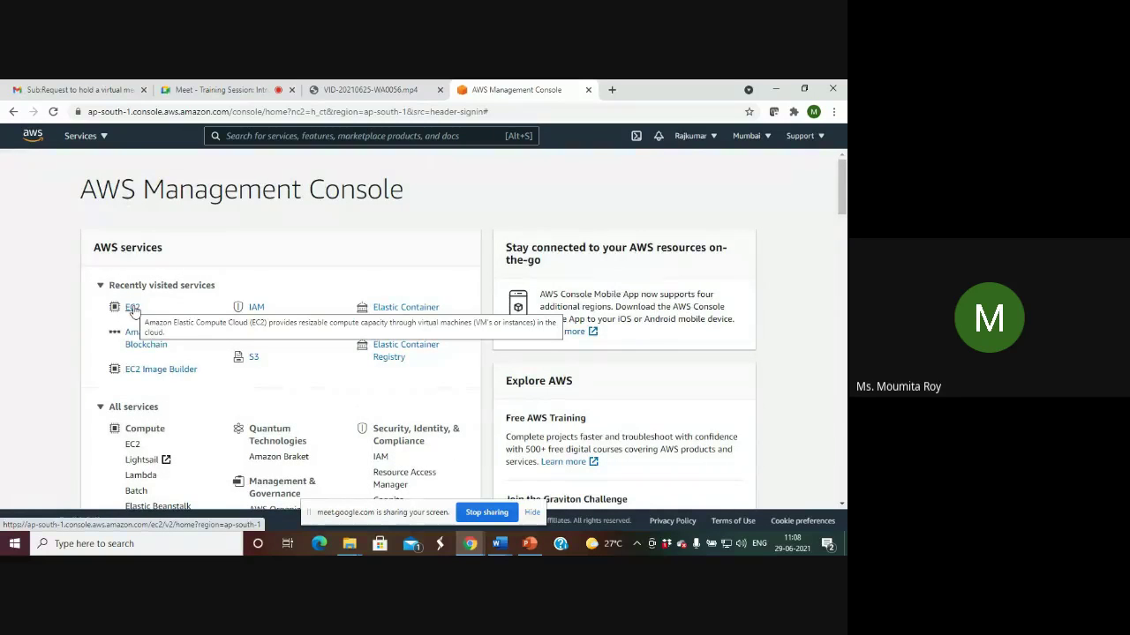
left_click(132, 308)
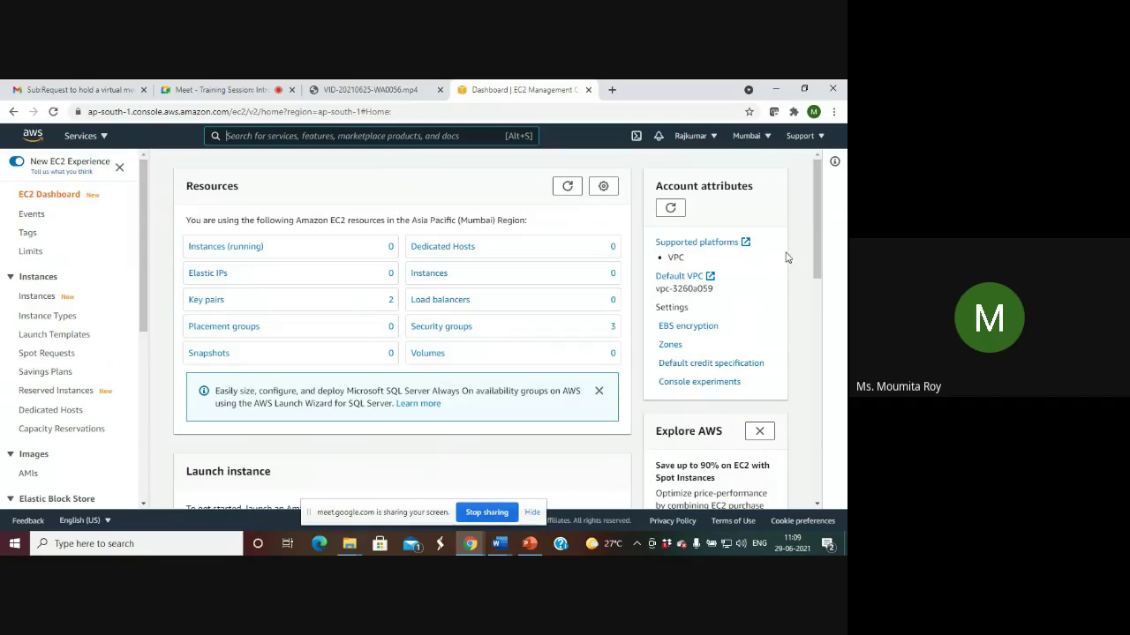
Choose Launch instance from the EC2 dashboard's Launch instance dropdown.
scroll(821, 282, "down", 1)
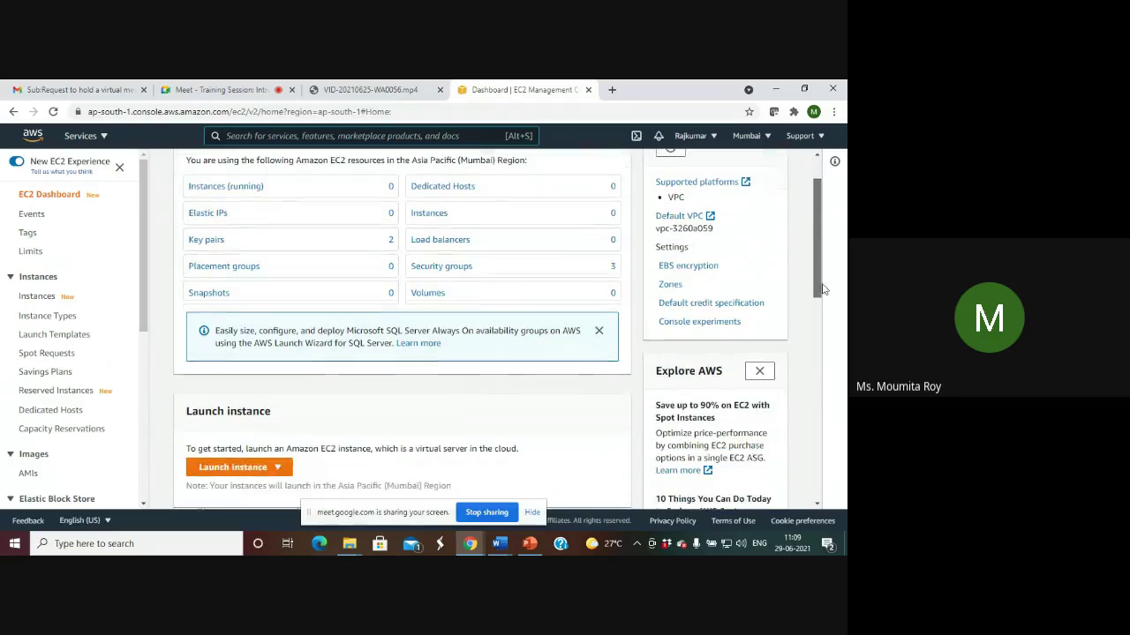
scroll(281, 408, "down", 2)
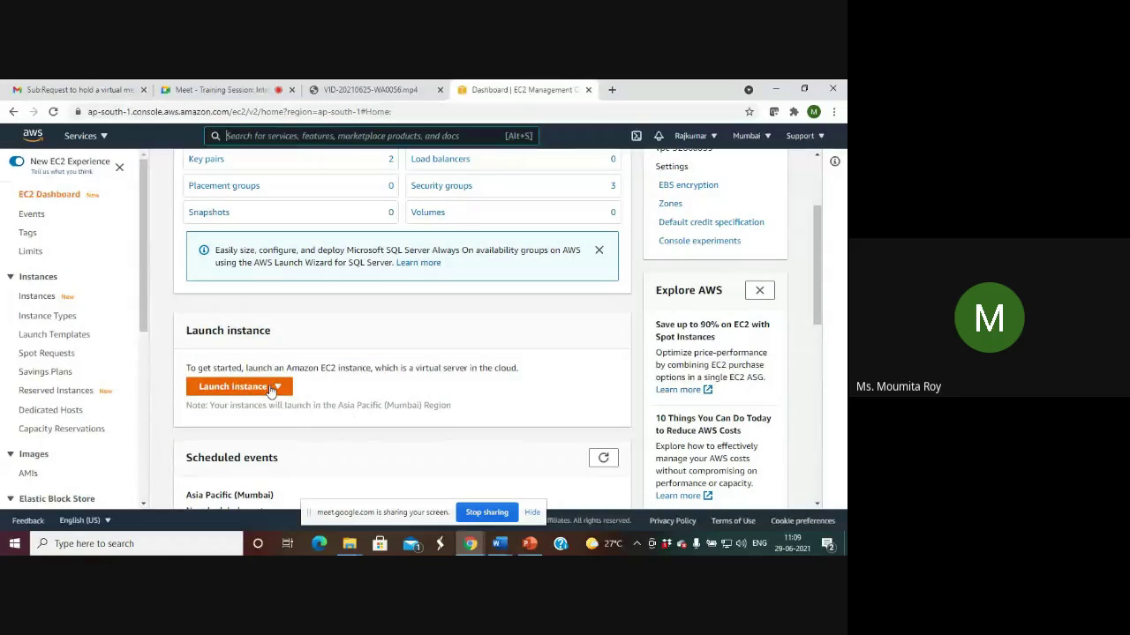
left_click(271, 391)
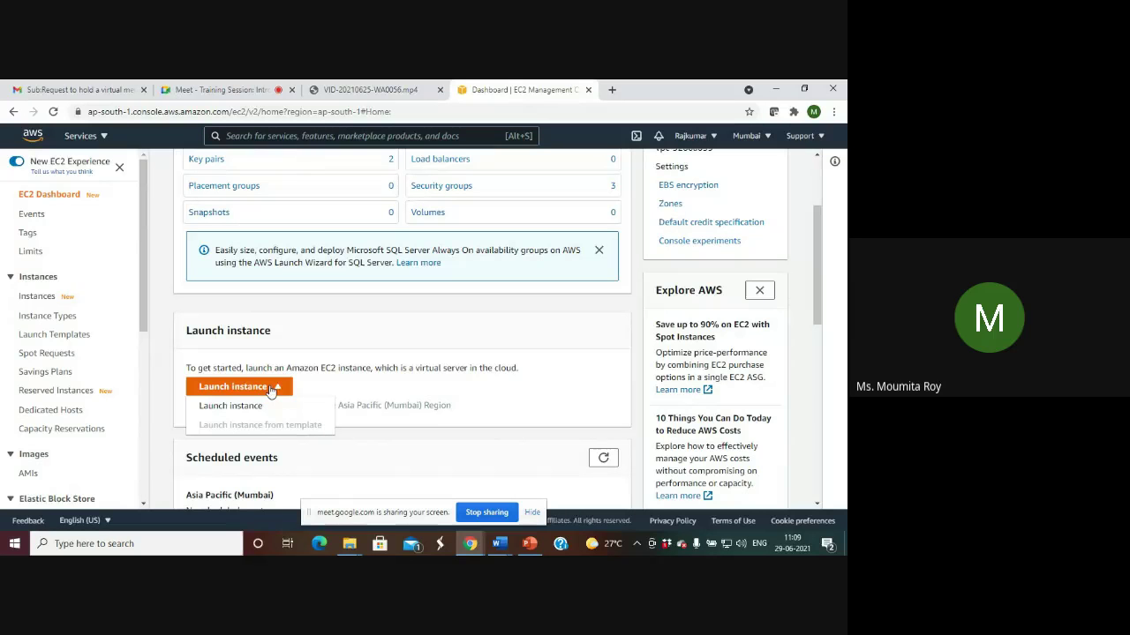
left_click(251, 405)
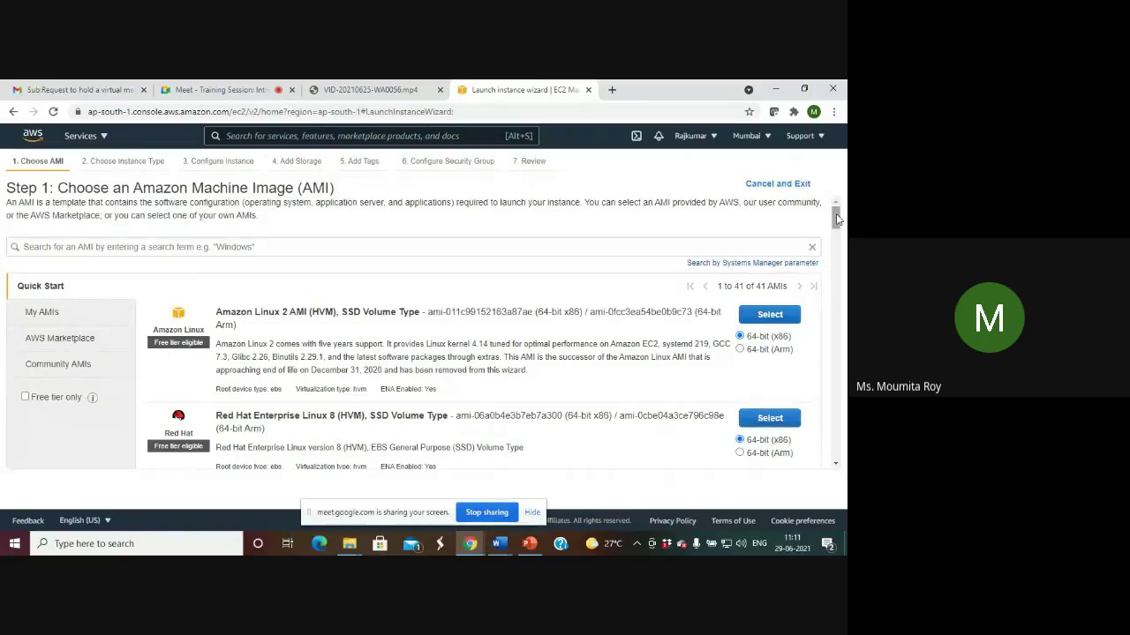
Select Microsoft Windows Server 2019 Base from the Quick Start AMI list.
left_click_drag(837, 219, 843, 256)
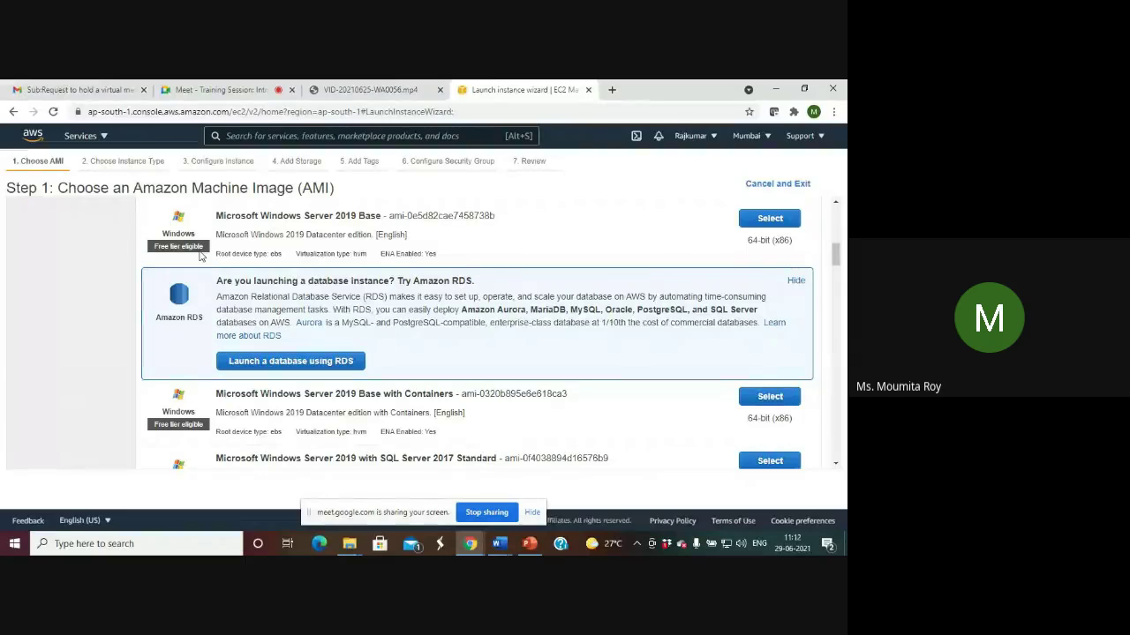
left_click(774, 221)
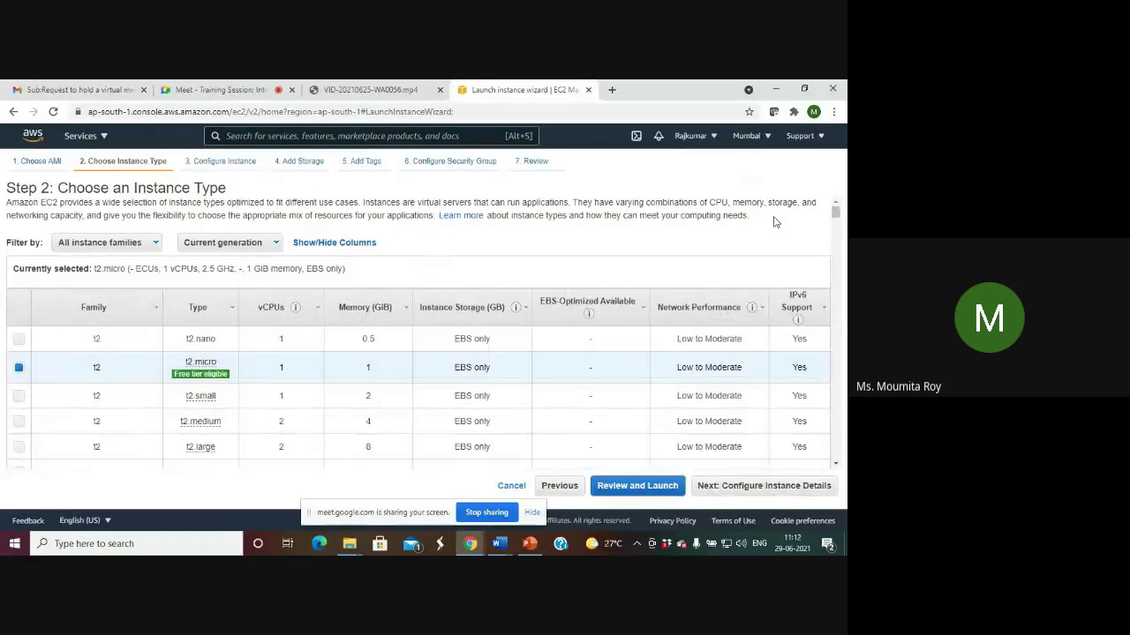
Keep the free-tier t2.micro type and skip ahead to Review and Launch.
mouse_move(837, 213)
left_mouse_down()
mouse_move(840, 228)
mouse_move(839, 217)
left_mouse_up()
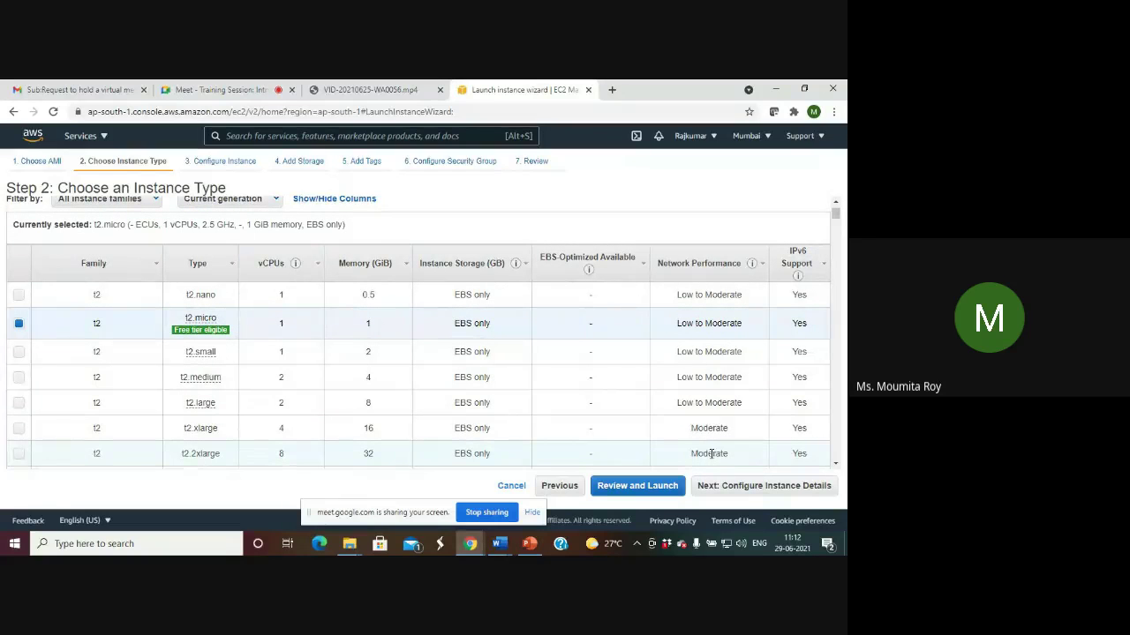
left_click_drag(837, 214, 845, 179)
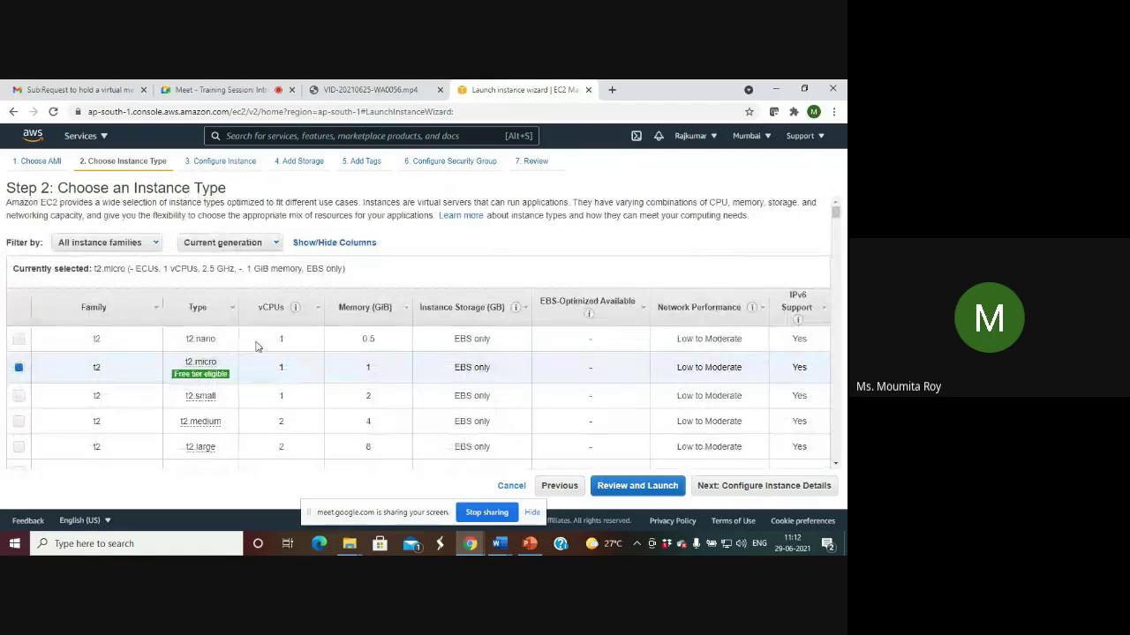
mouse_move(221, 375)
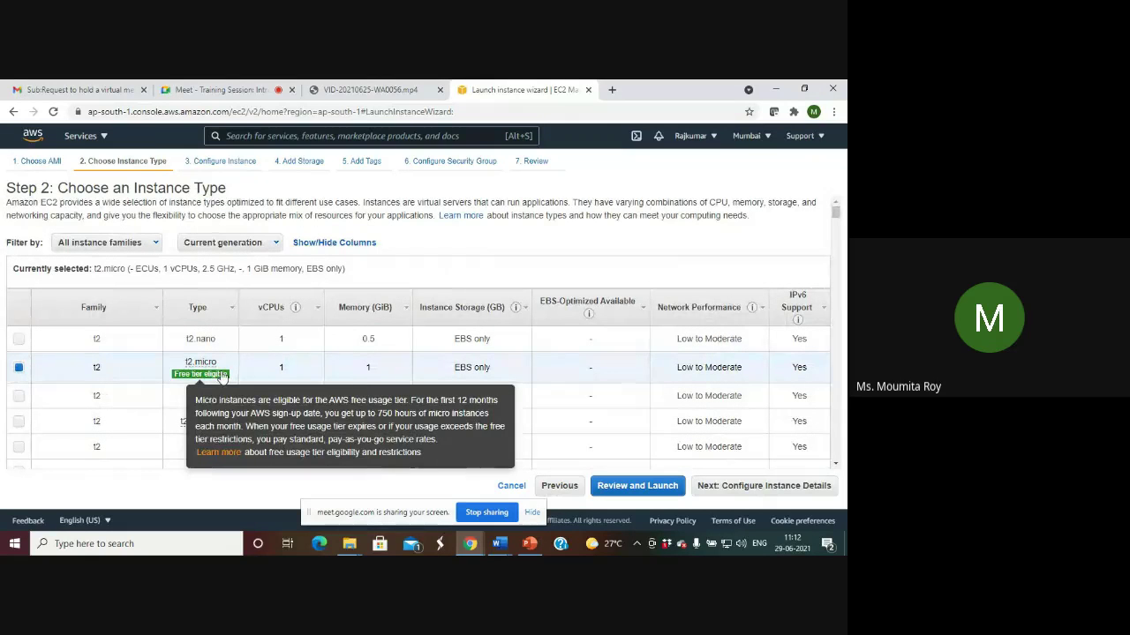
left_click(632, 487)
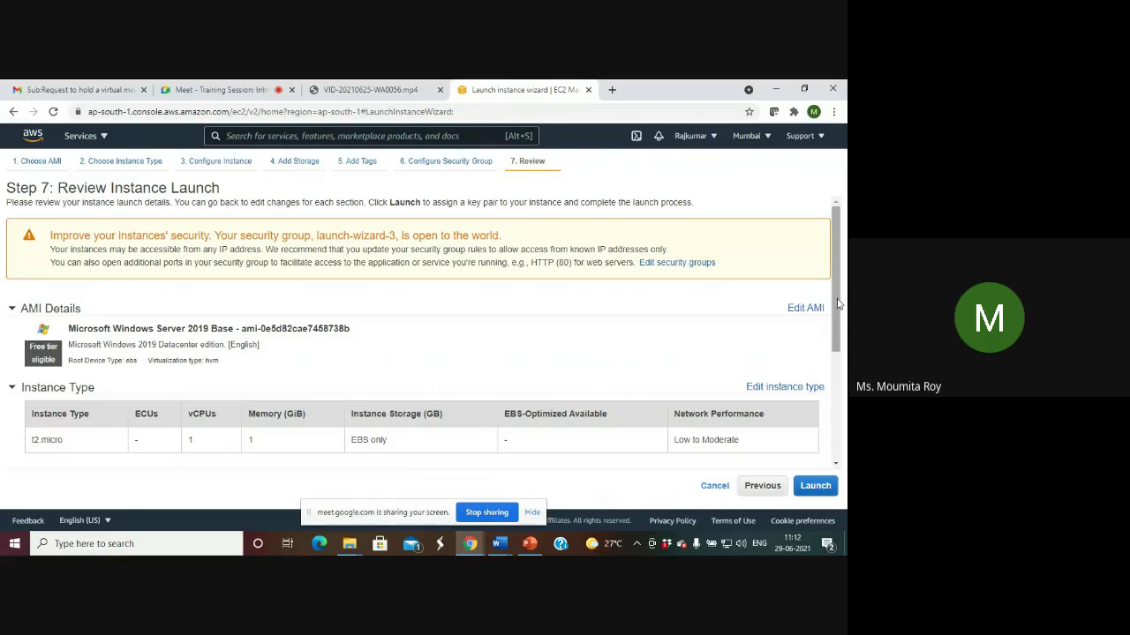
Finish reviewing the Step 7 instance settings and proceed to the key pair selection dialog.
scroll(838, 303, "down", 3)
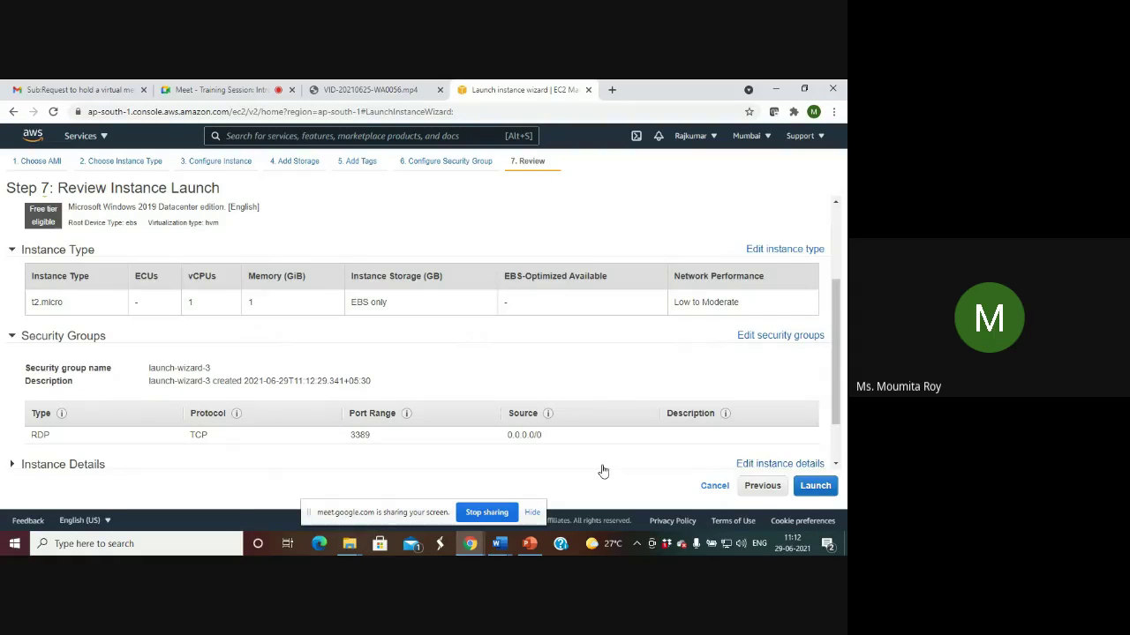
left_click(816, 490)
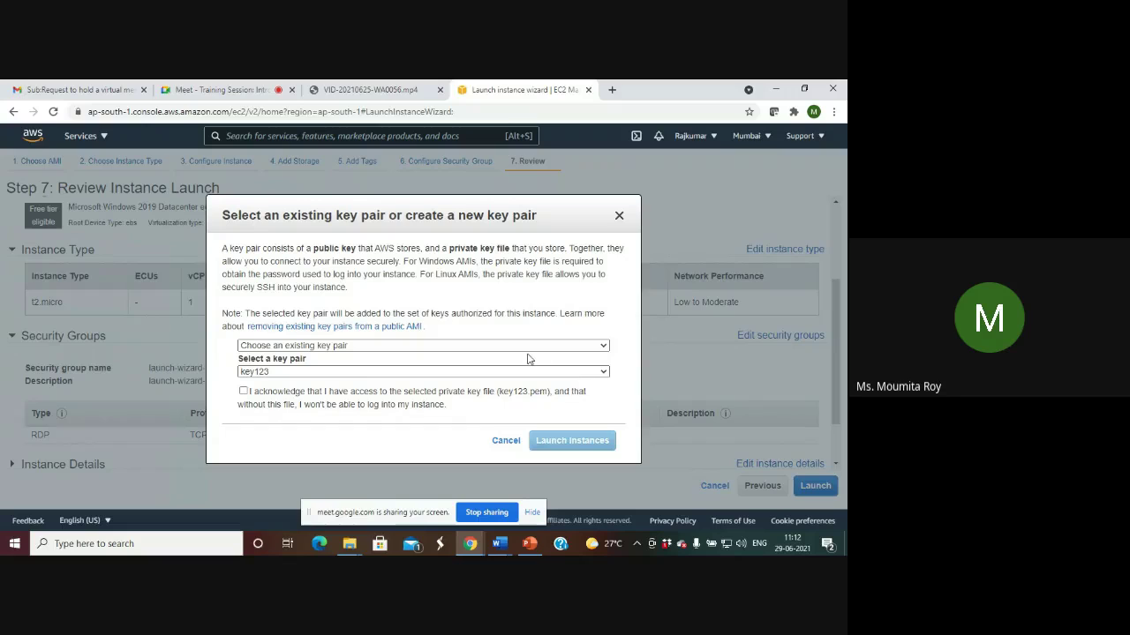
Create a new key pair named MyKeyPair, download its private key, and launch the instance.
left_click(604, 348)
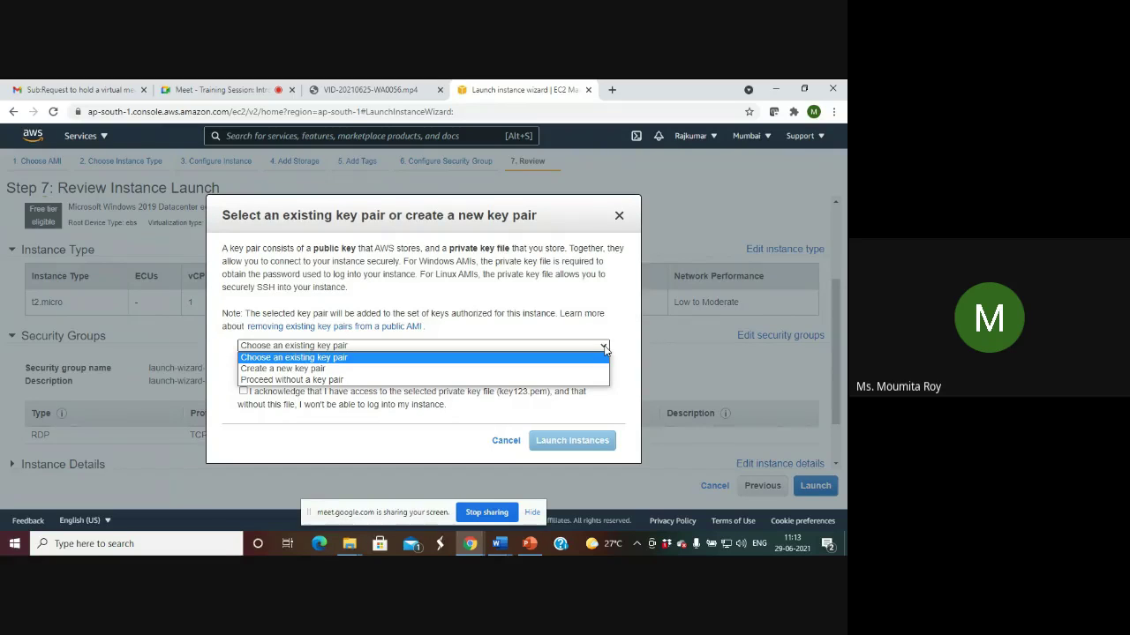
left_click(384, 369)
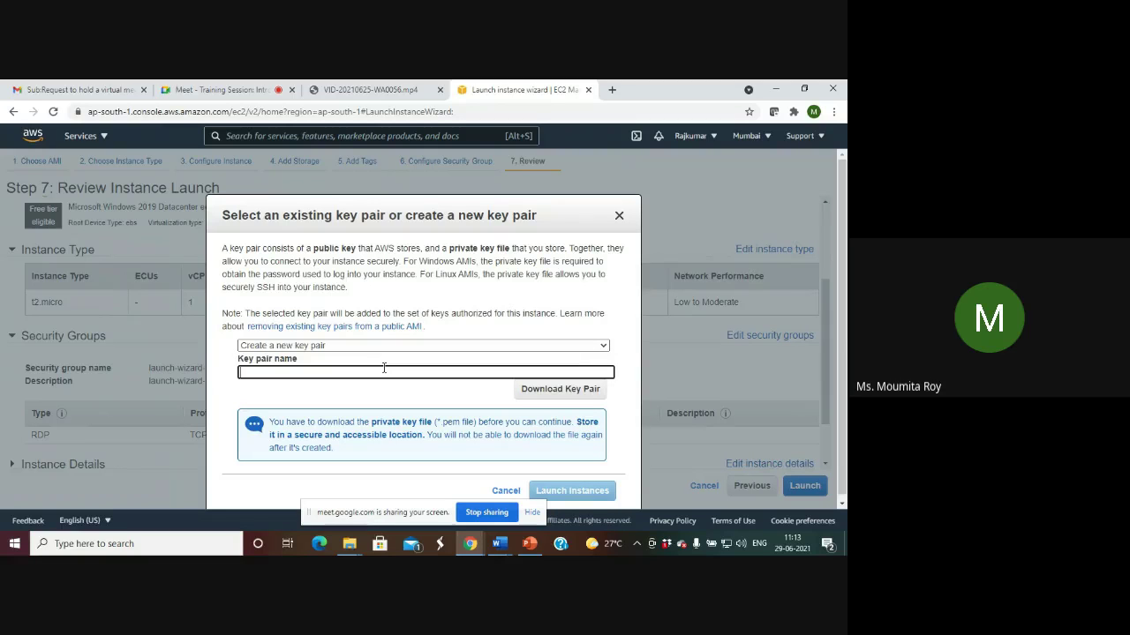
type("MyKeyPair")
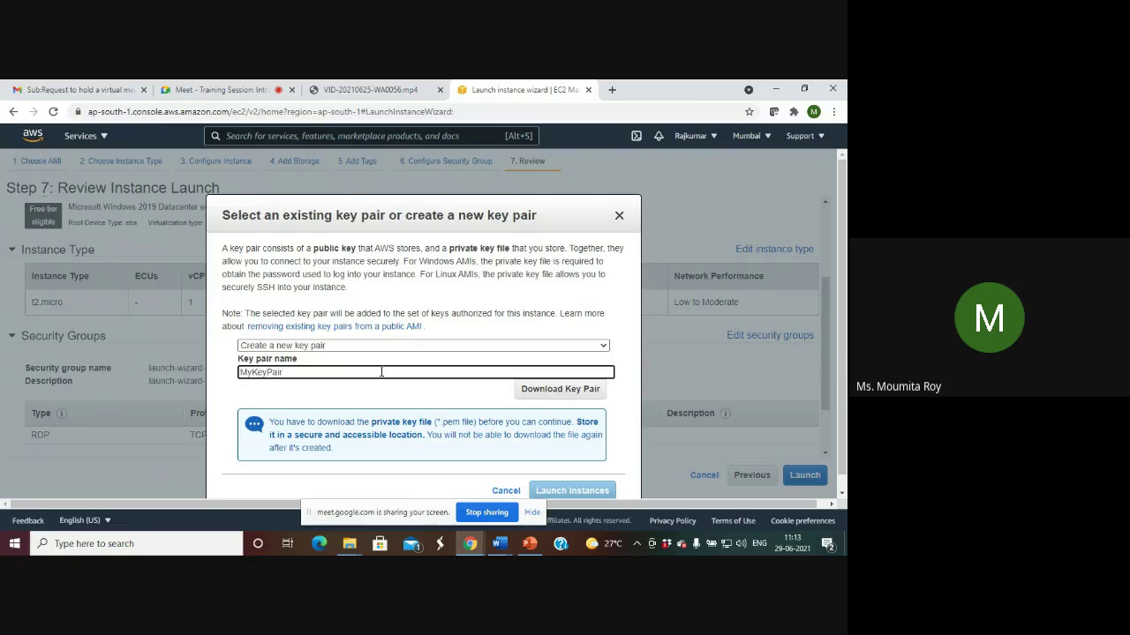
left_click(562, 391)
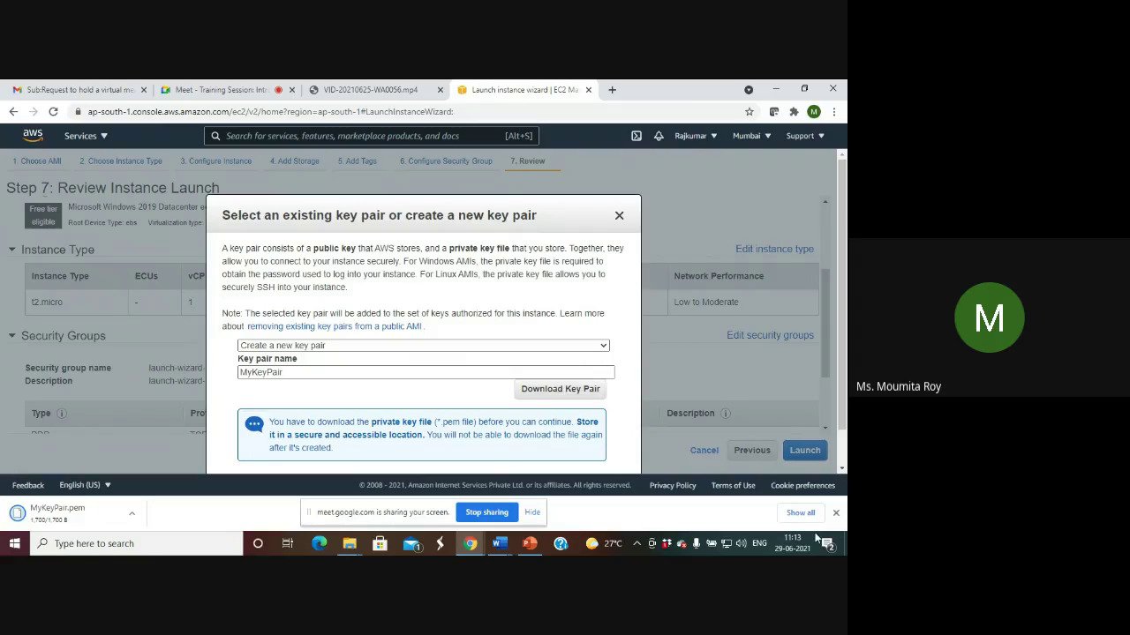
left_click(836, 513)
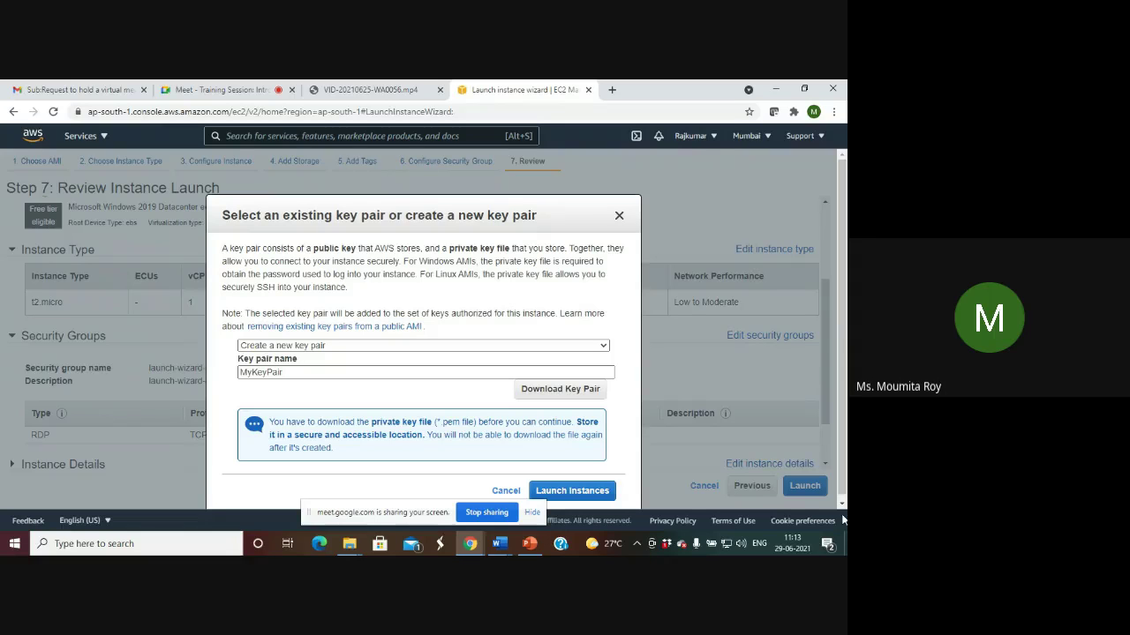
left_click(572, 491)
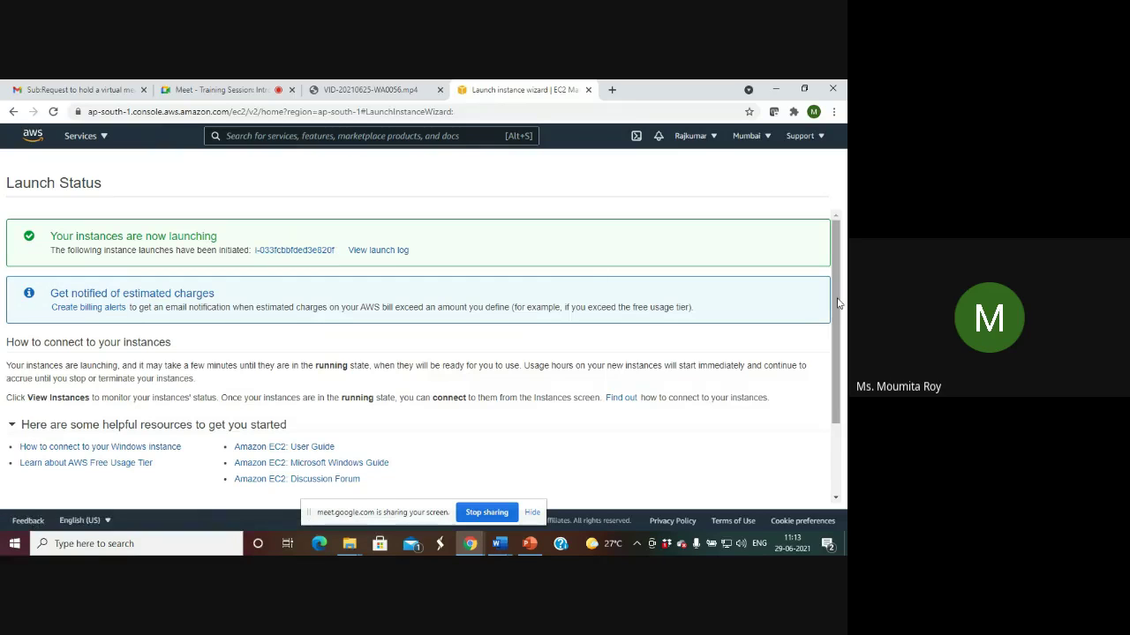
Go from the Launch Status page to the Instances list showing the pending t2.micro instance.
scroll(839, 303, "down", 2)
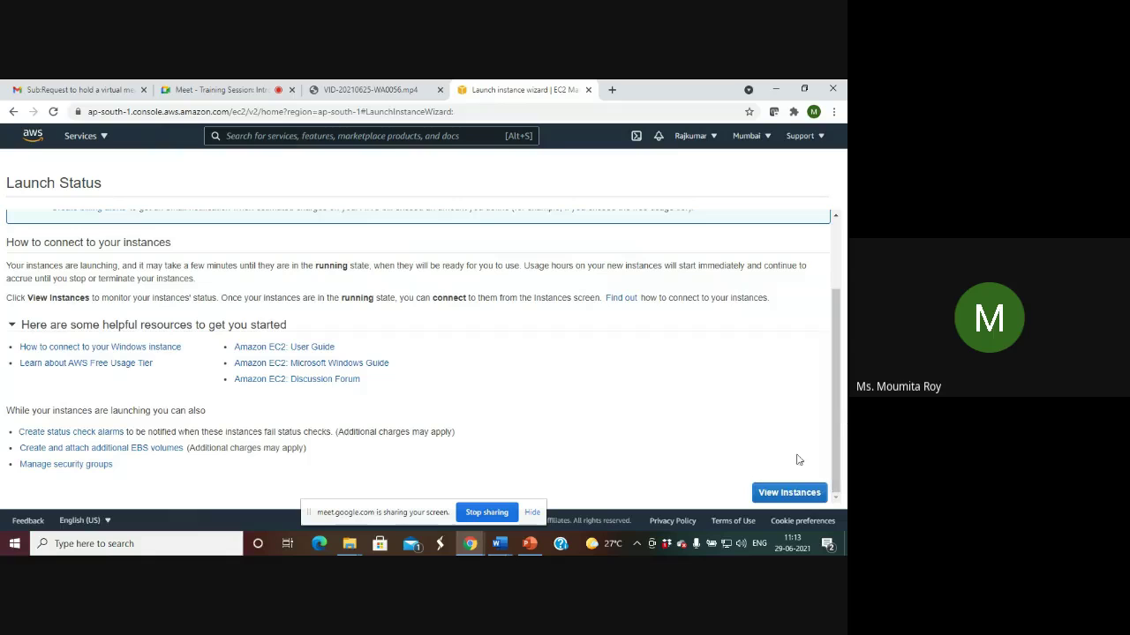
left_click(783, 496)
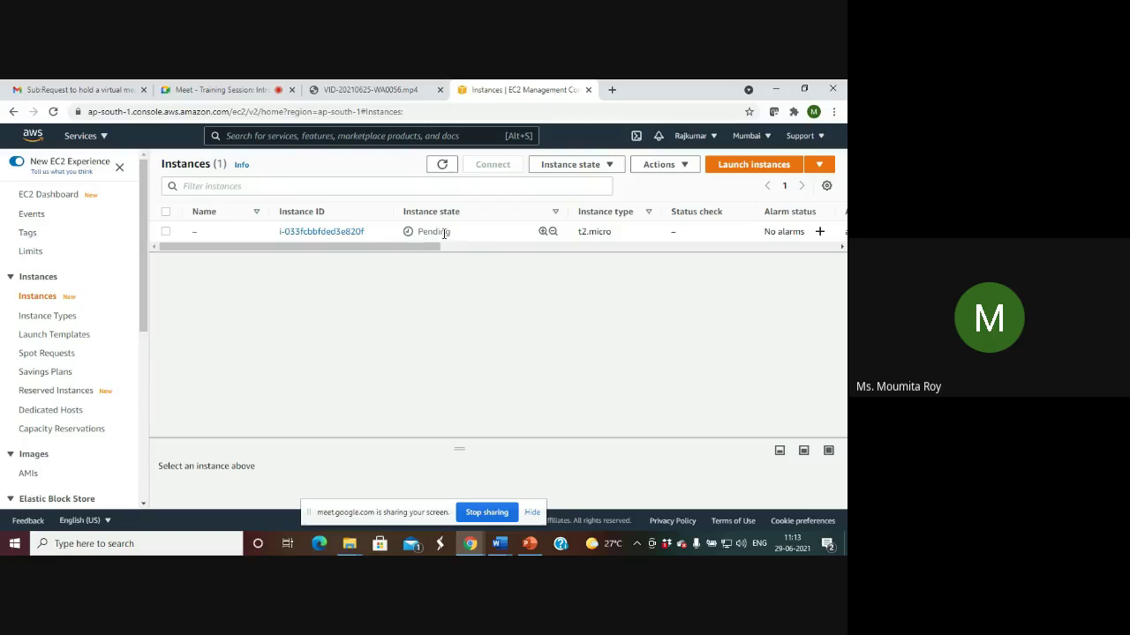
Rename the new t2.micro instance to 'MyInstance'.
mouse_move(196, 233)
left_click(205, 233)
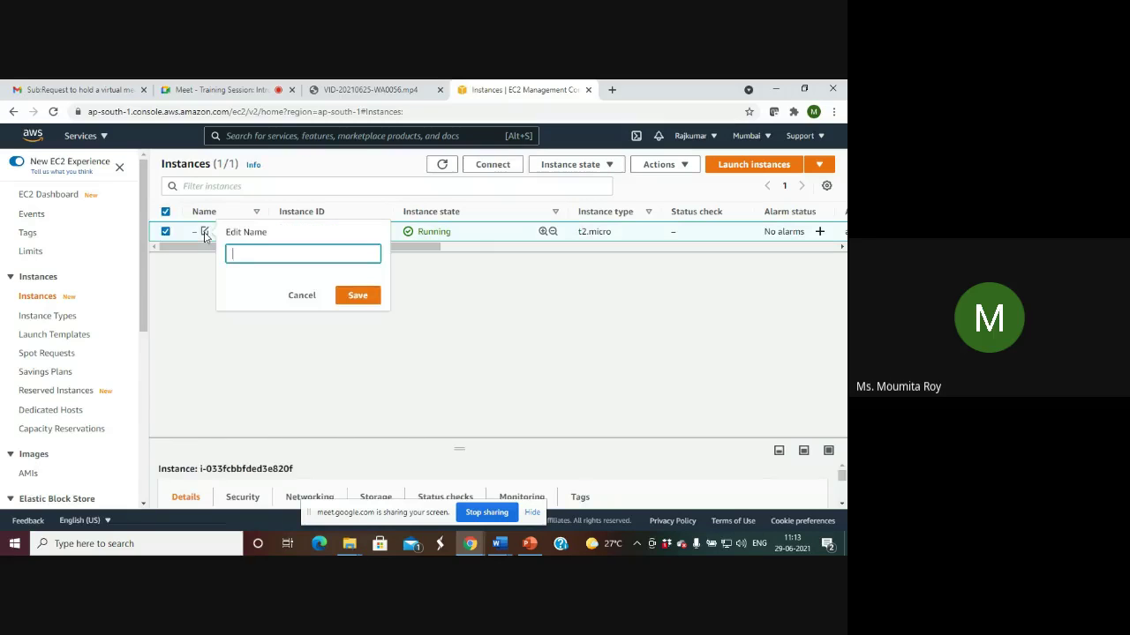
type("MyInstance")
left_click(358, 294)
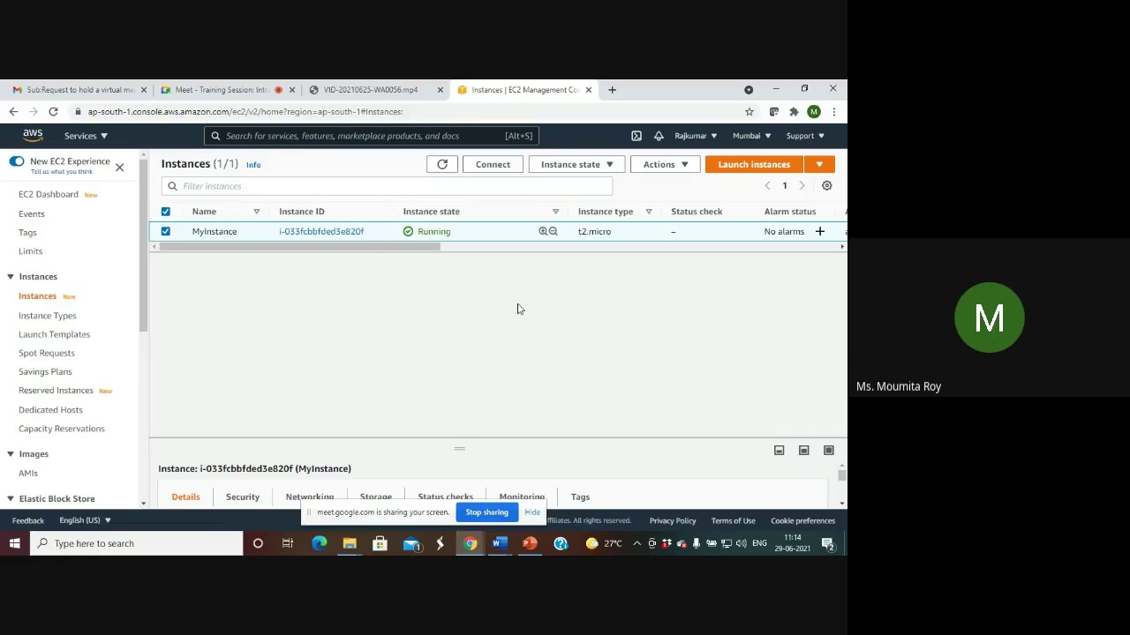
Open MyInstance's Actions menu and pick its connect option.
left_click(687, 166)
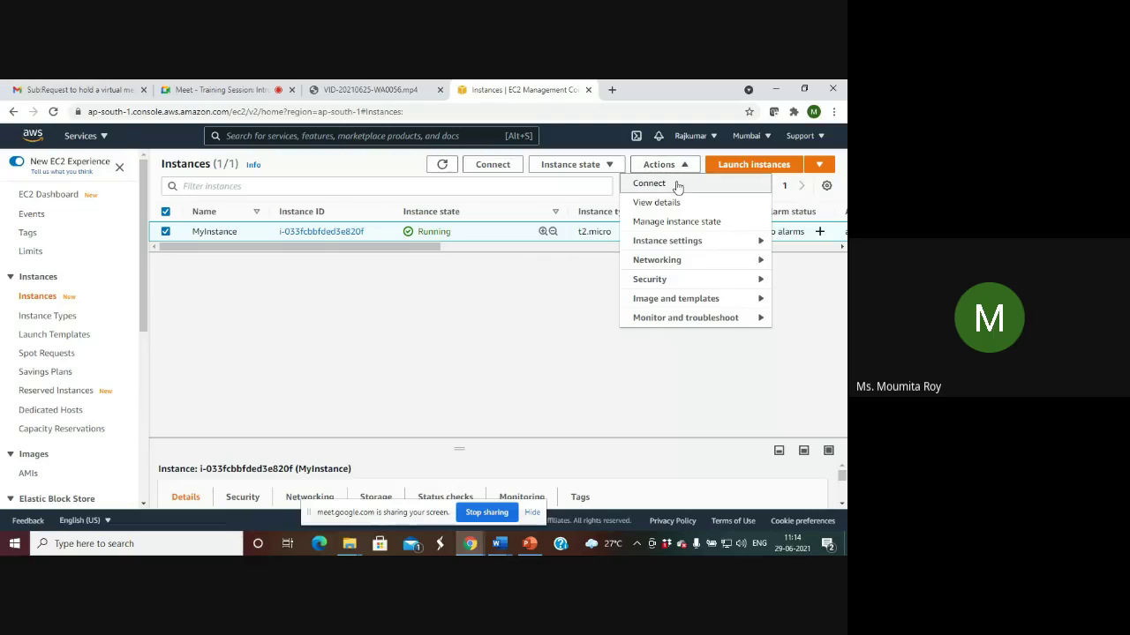
left_click(676, 185)
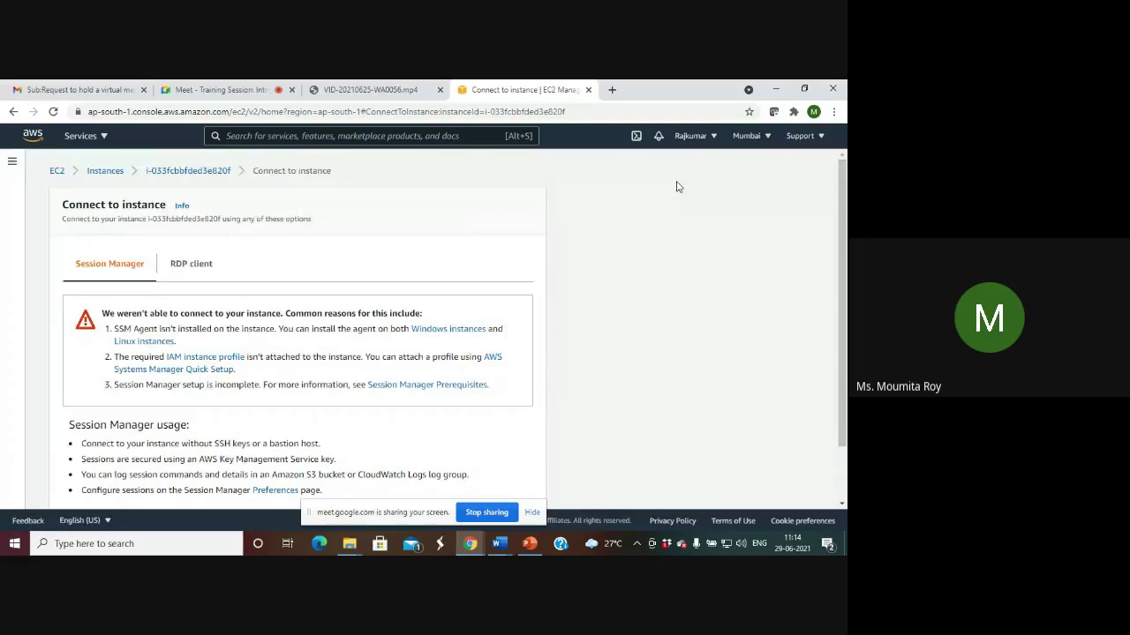
Request the Windows password from the RDP client tab, which reports it's not available yet.
left_click_drag(844, 266, 844, 316)
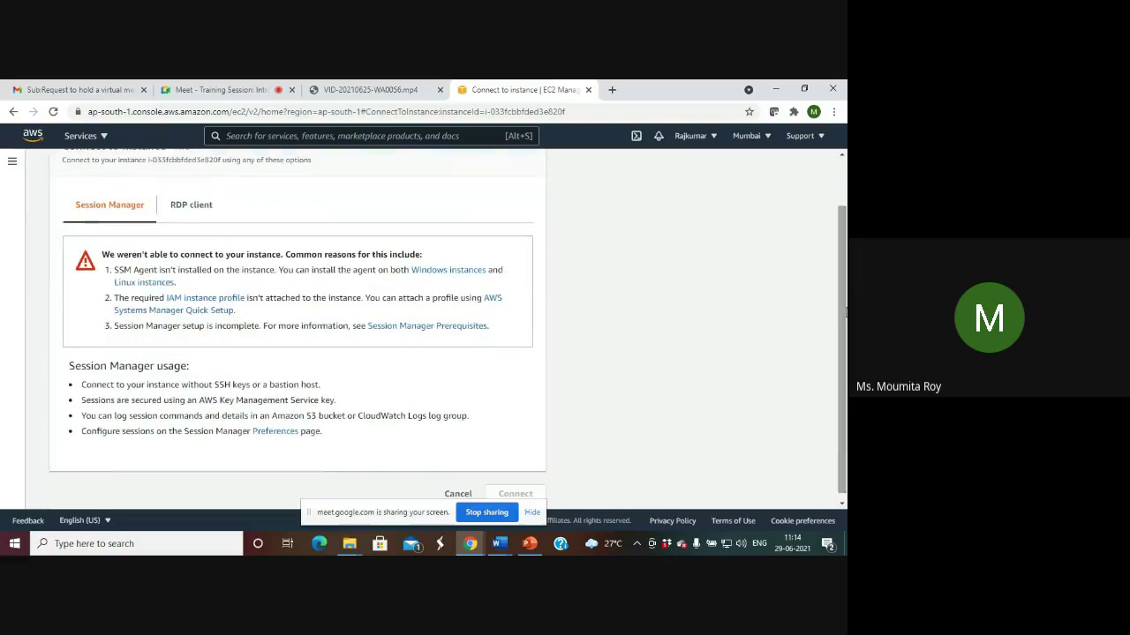
left_click(201, 208)
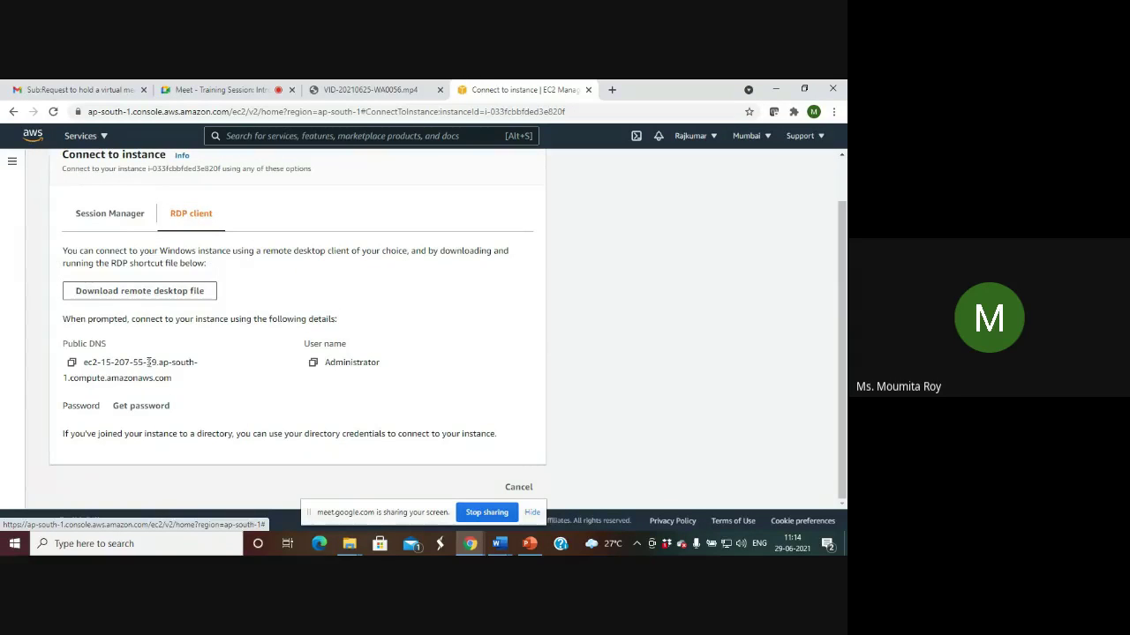
left_click(139, 407)
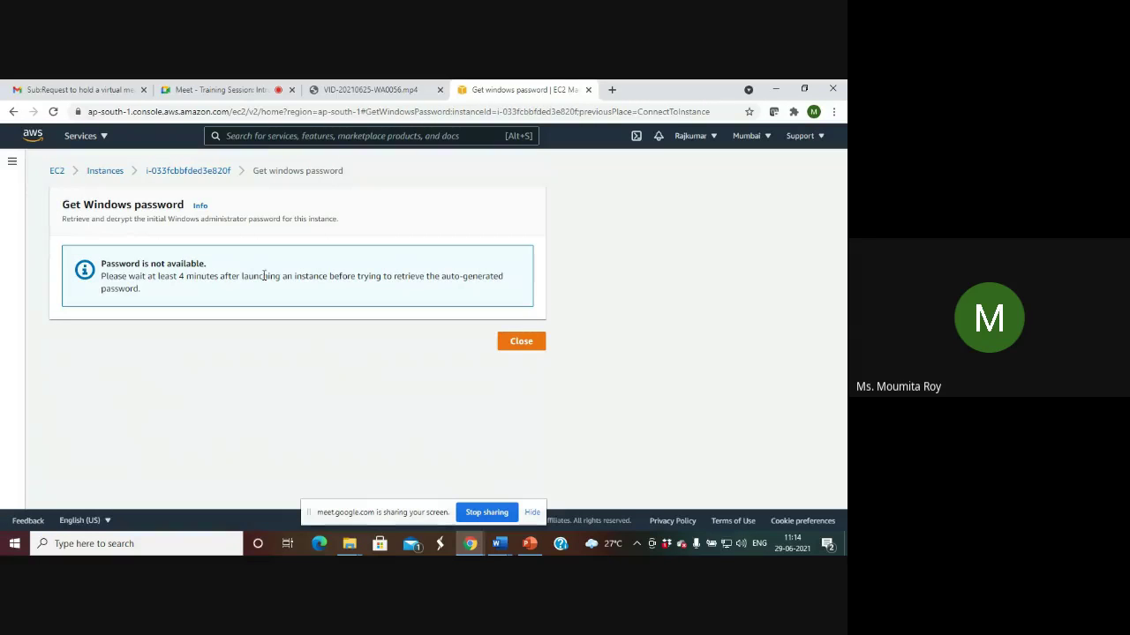
Check MyInstance's Running state, then return to its instance summary page.
left_click(205, 173)
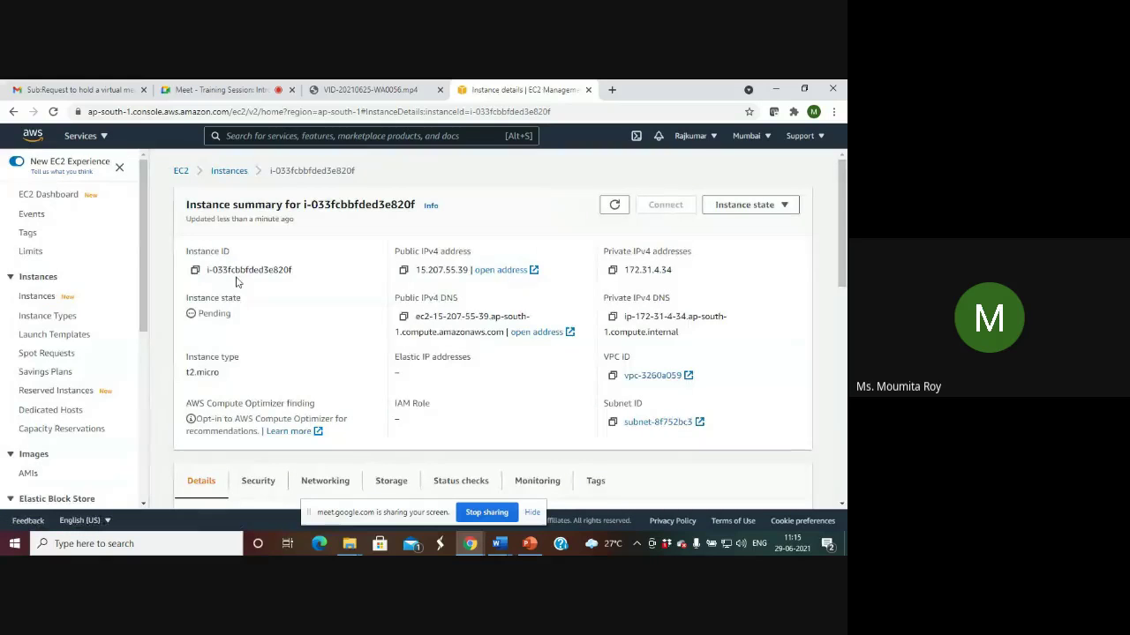
left_click(741, 205)
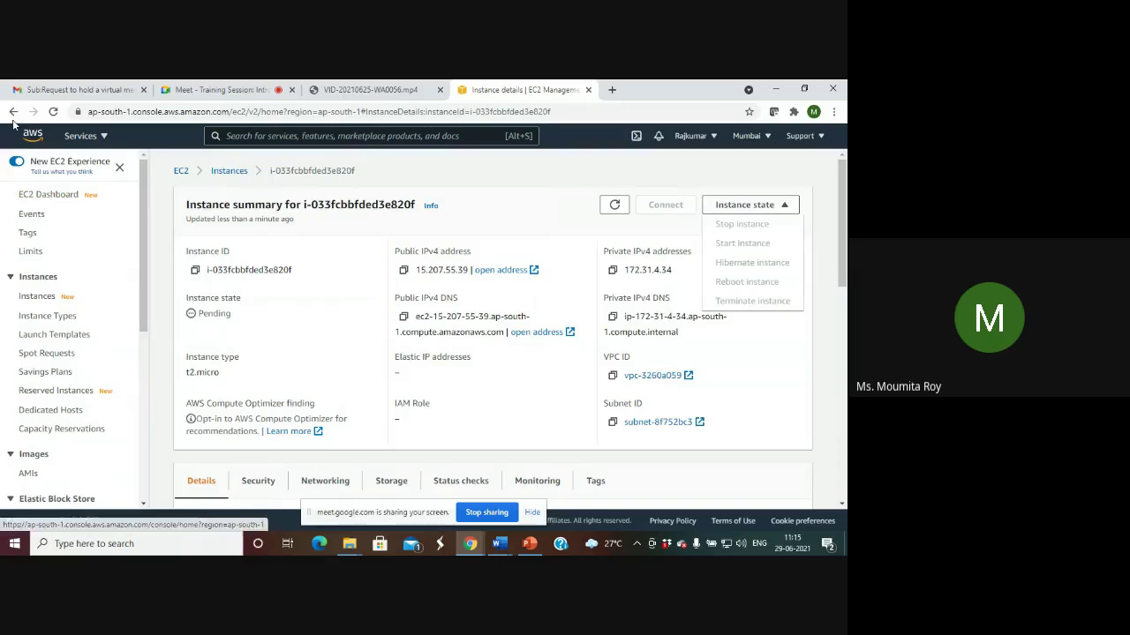
left_click(227, 175)
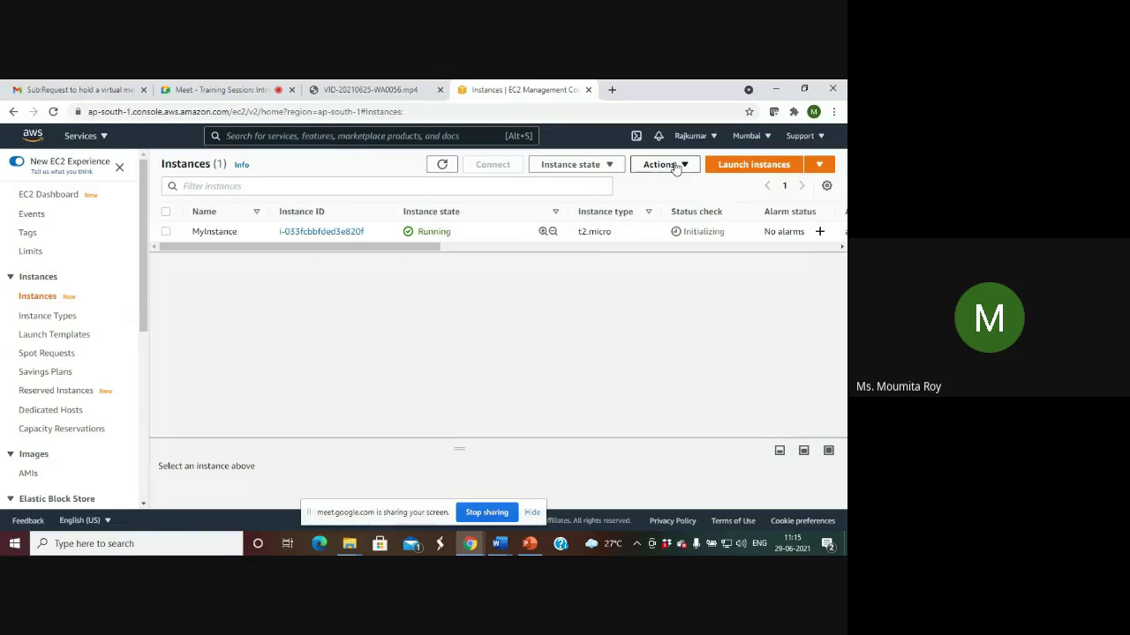
left_click(668, 164)
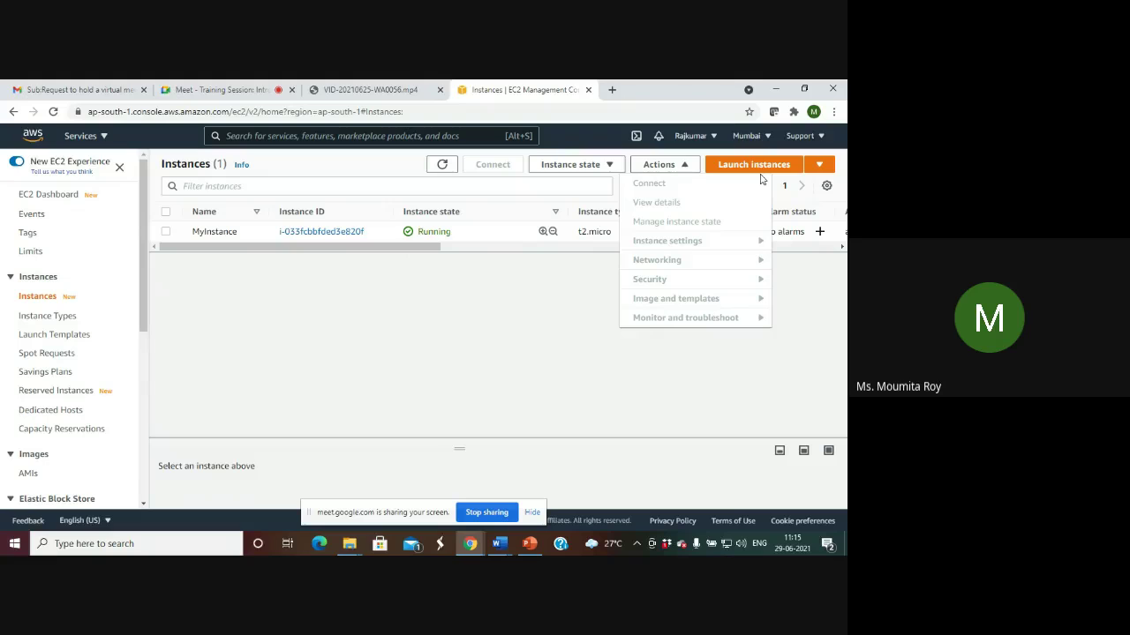
left_click(393, 279)
left_click(338, 233)
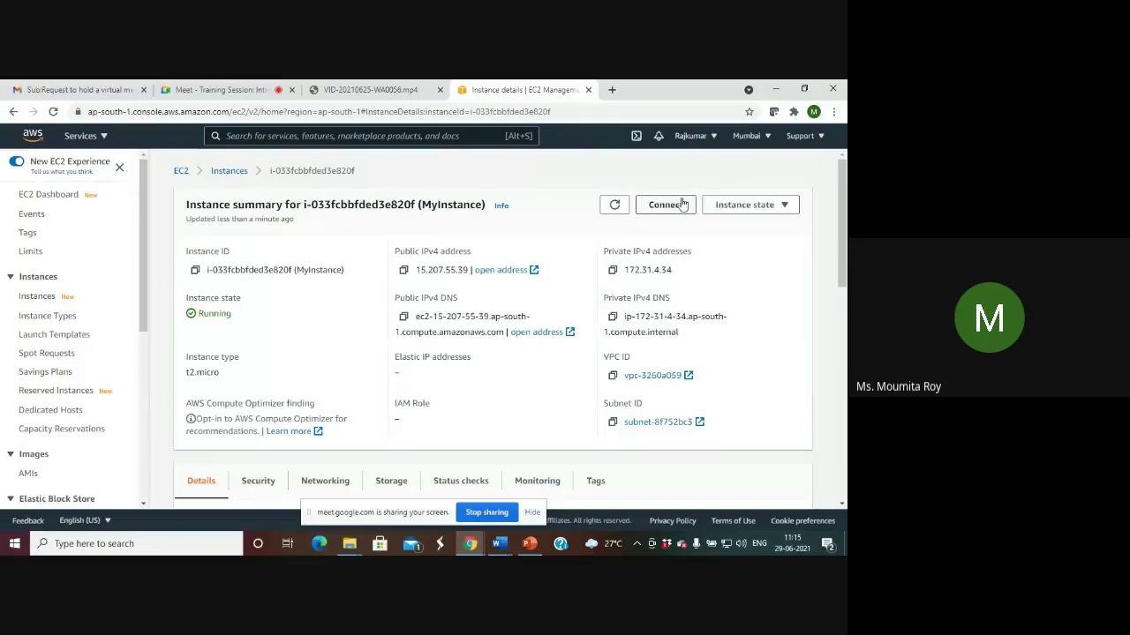
Download MyInstance.rdp from the RDP client tab and open the Get Windows password page.
left_click(674, 207)
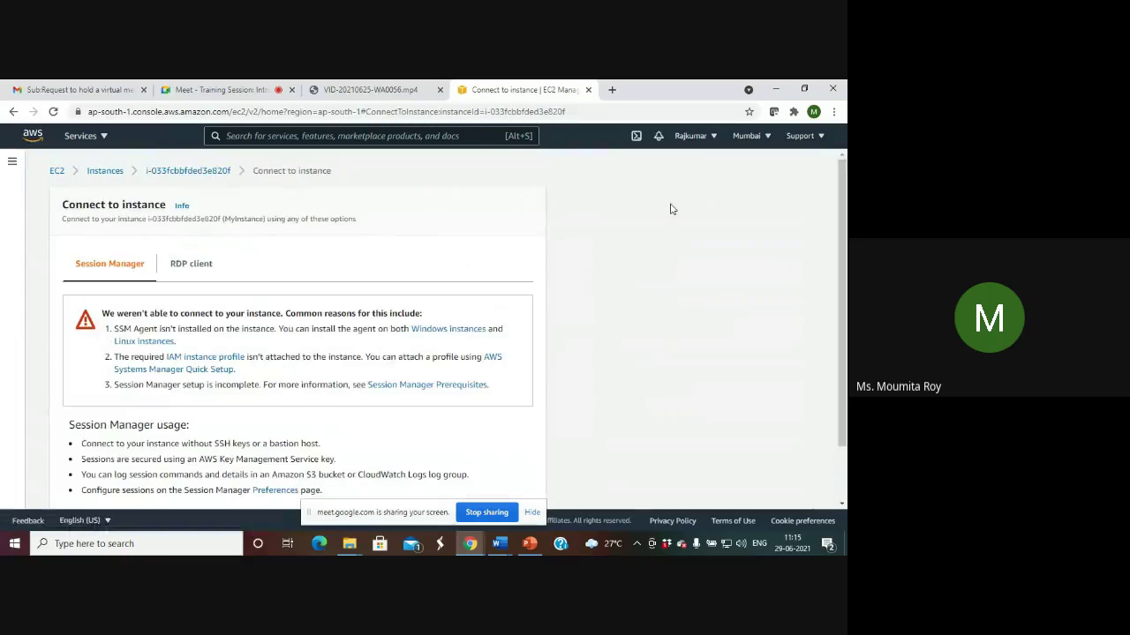
left_click(187, 264)
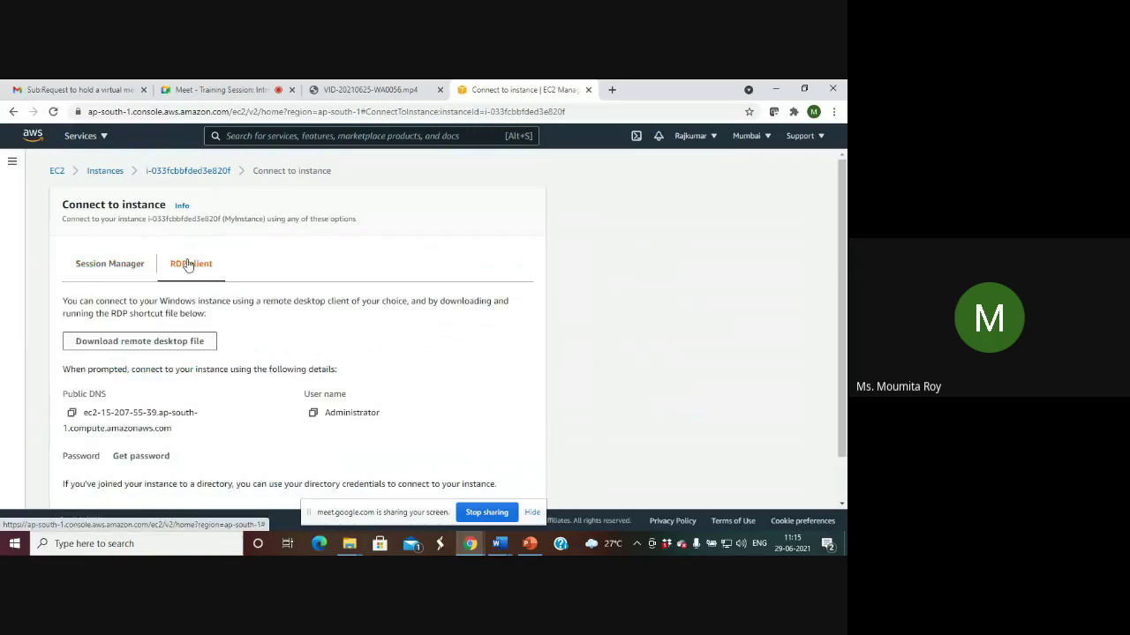
left_click(179, 343)
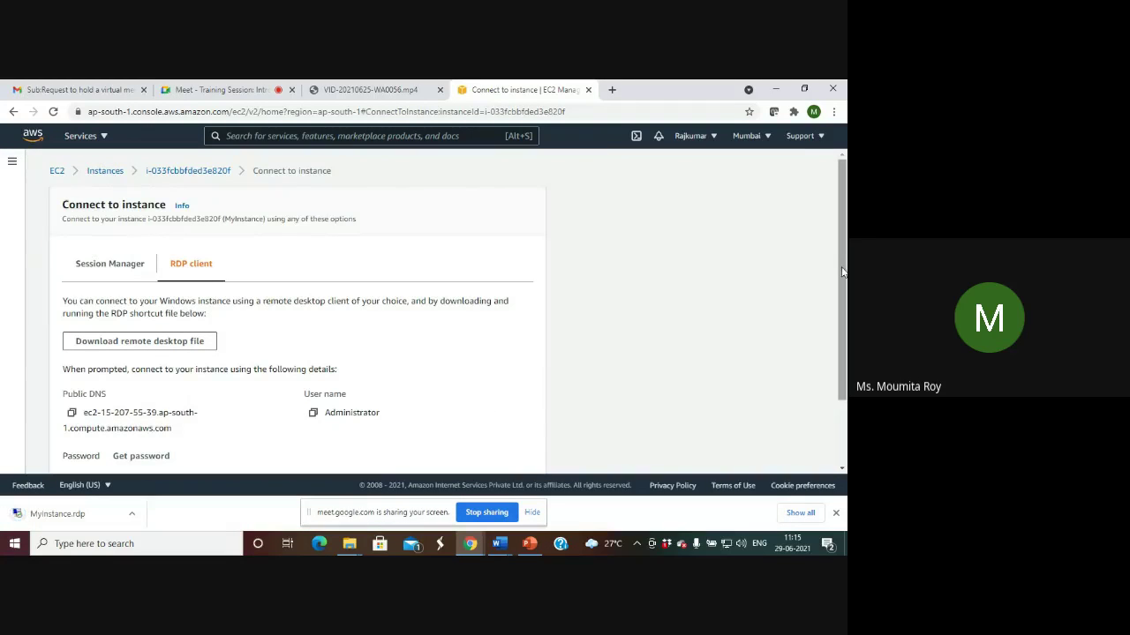
left_click_drag(842, 272, 842, 335)
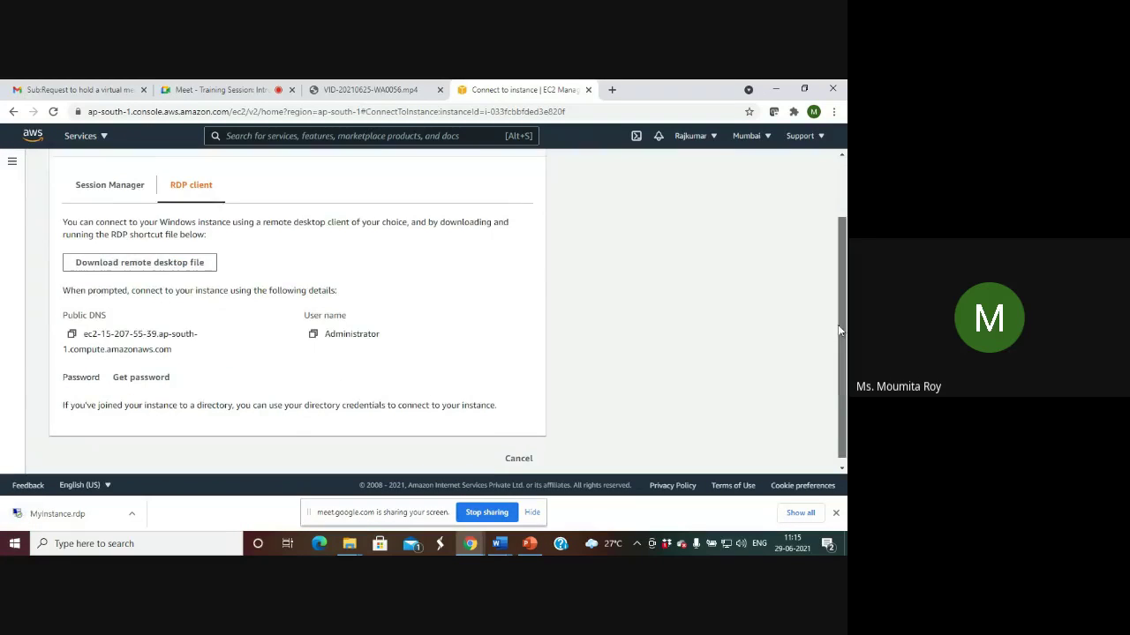
left_click(144, 370)
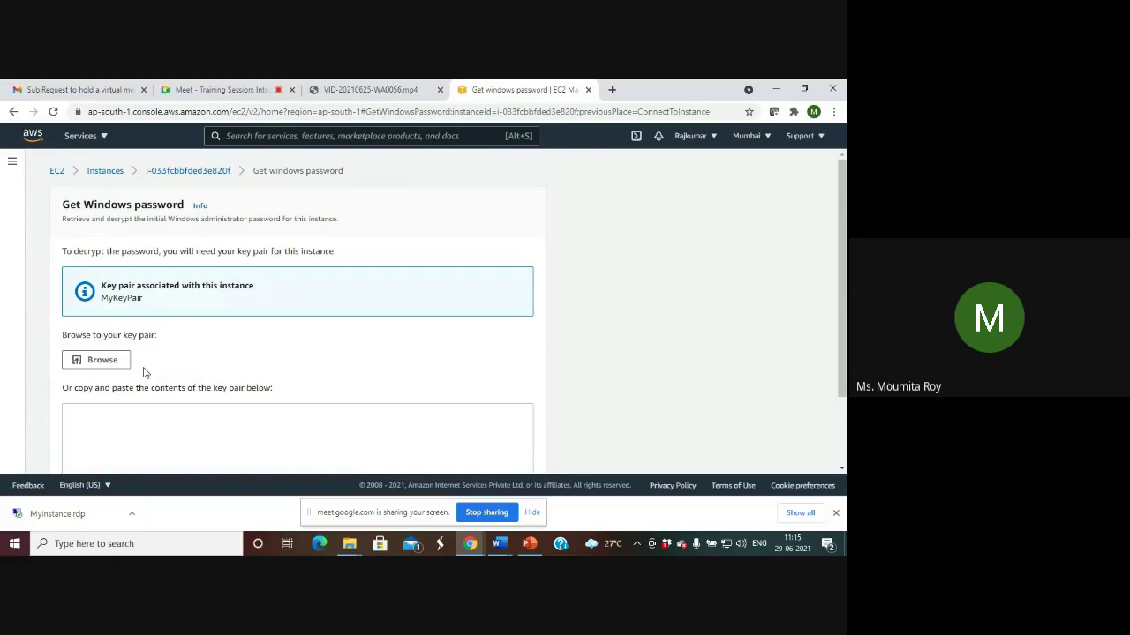
Load MyKeyPair.pem from Downloads and decrypt the Windows administrator password.
left_click(97, 360)
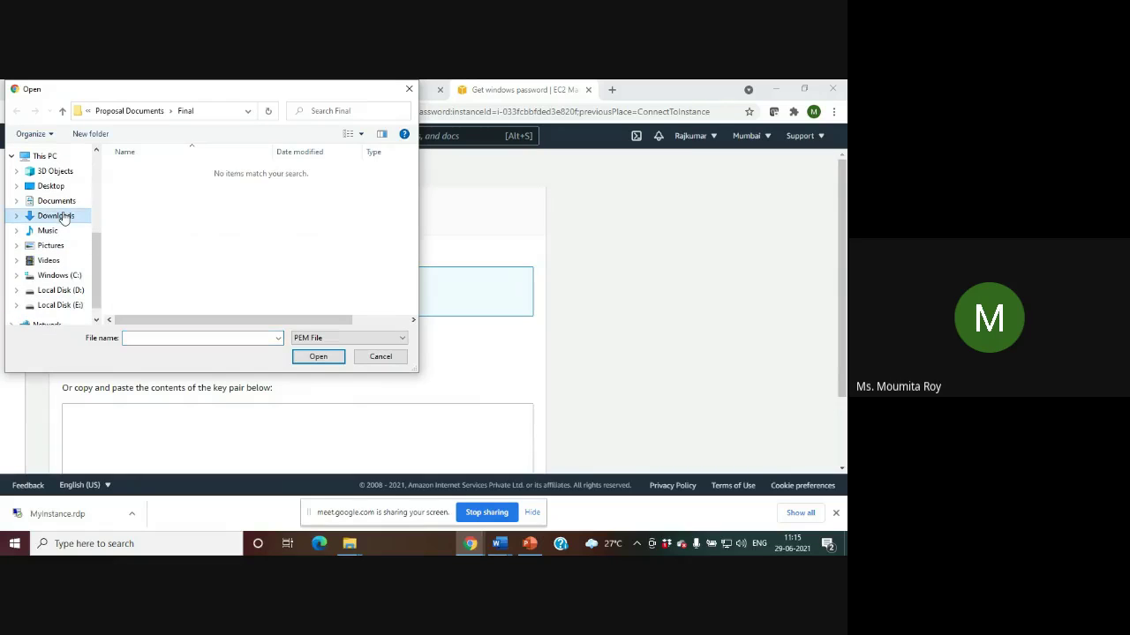
left_click(63, 217)
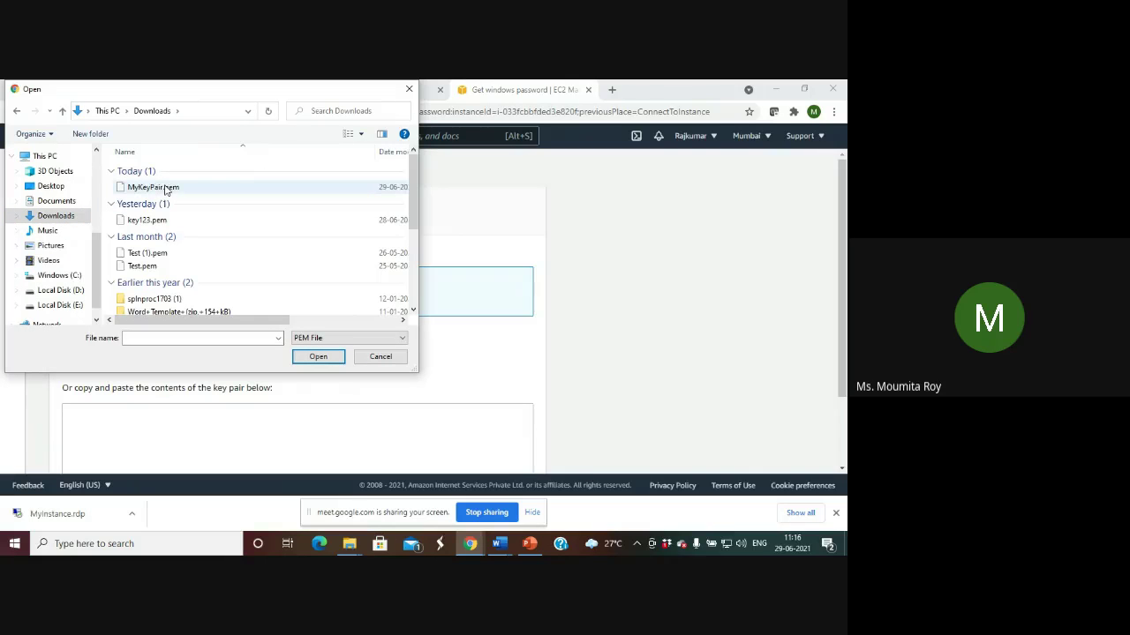
left_click(166, 188)
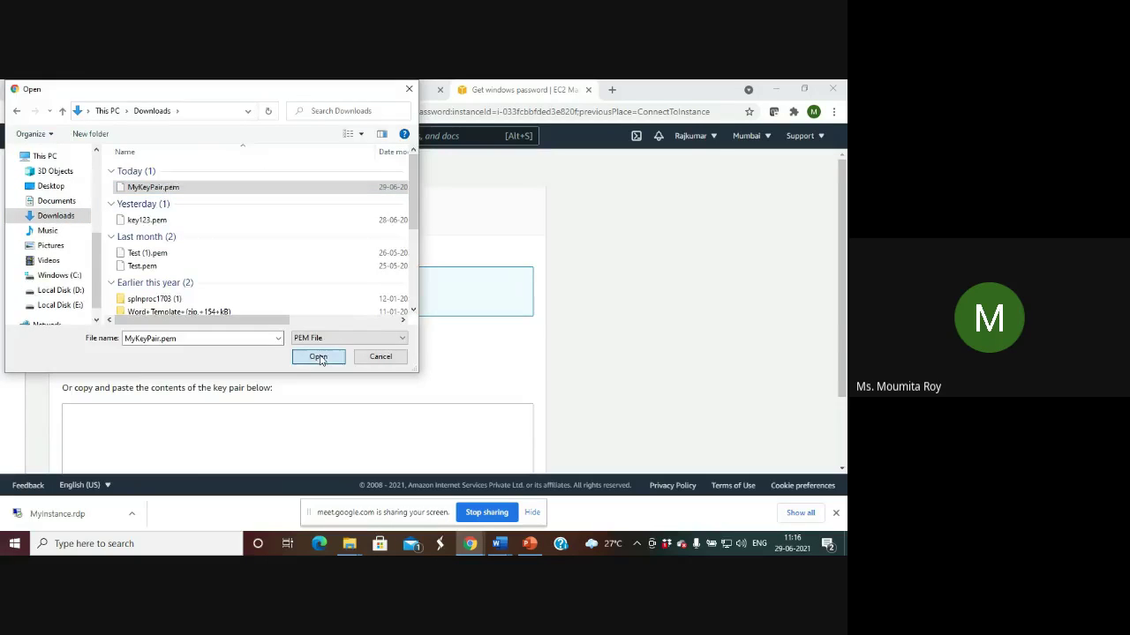
left_click(318, 357)
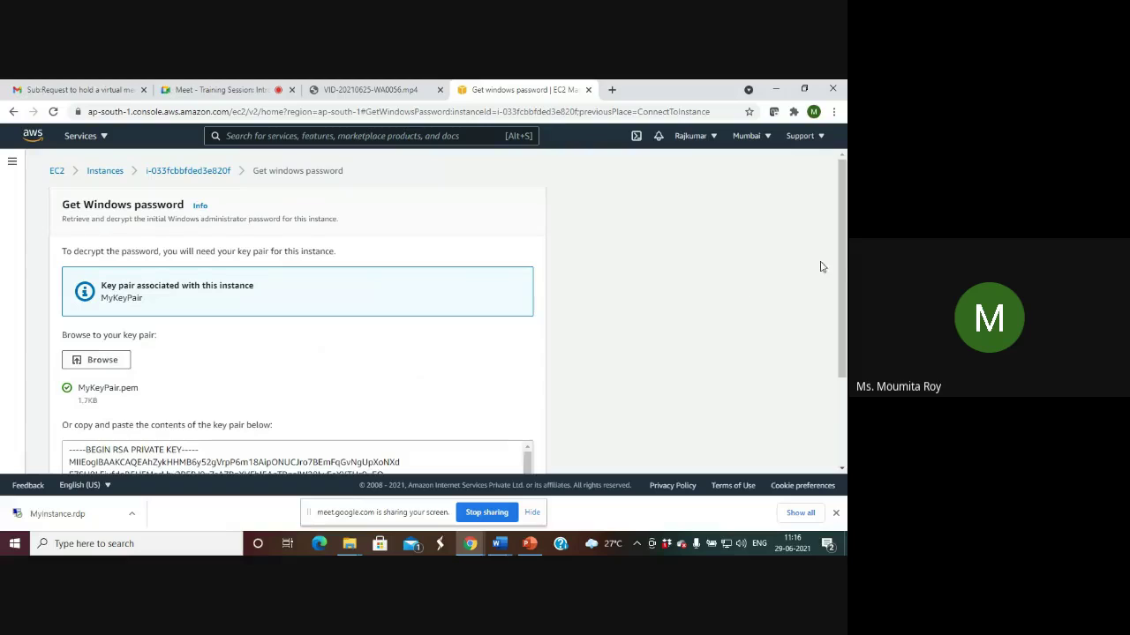
left_click_drag(841, 268, 844, 364)
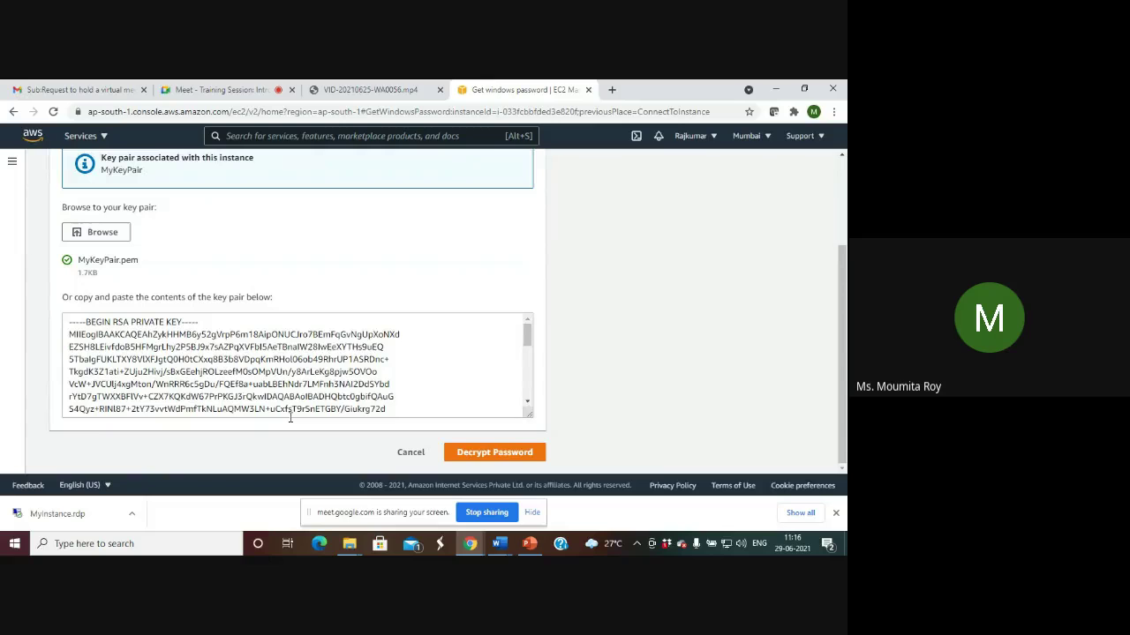
left_click(484, 454)
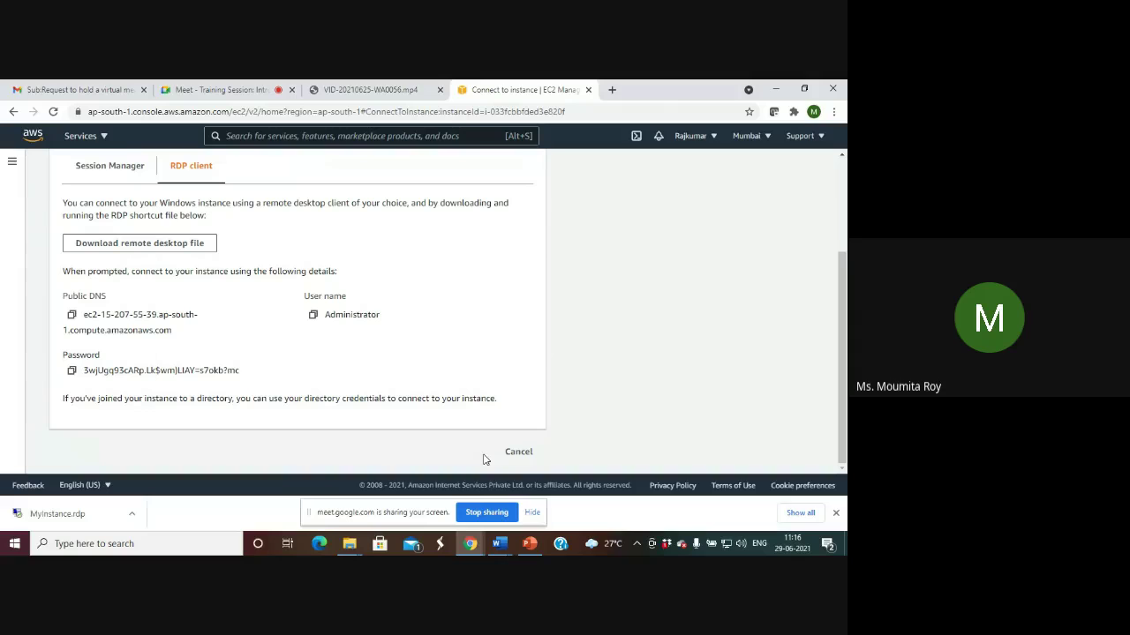
Copy the decrypted password and open MyInstance.rdp from the download bar.
left_click(71, 371)
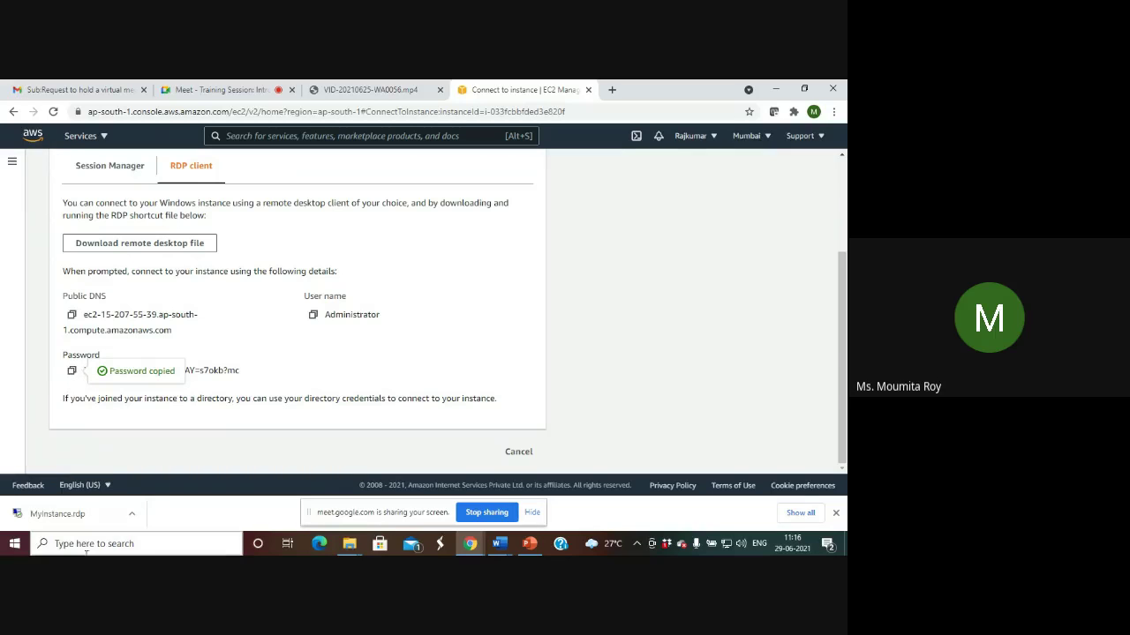
left_click(133, 514)
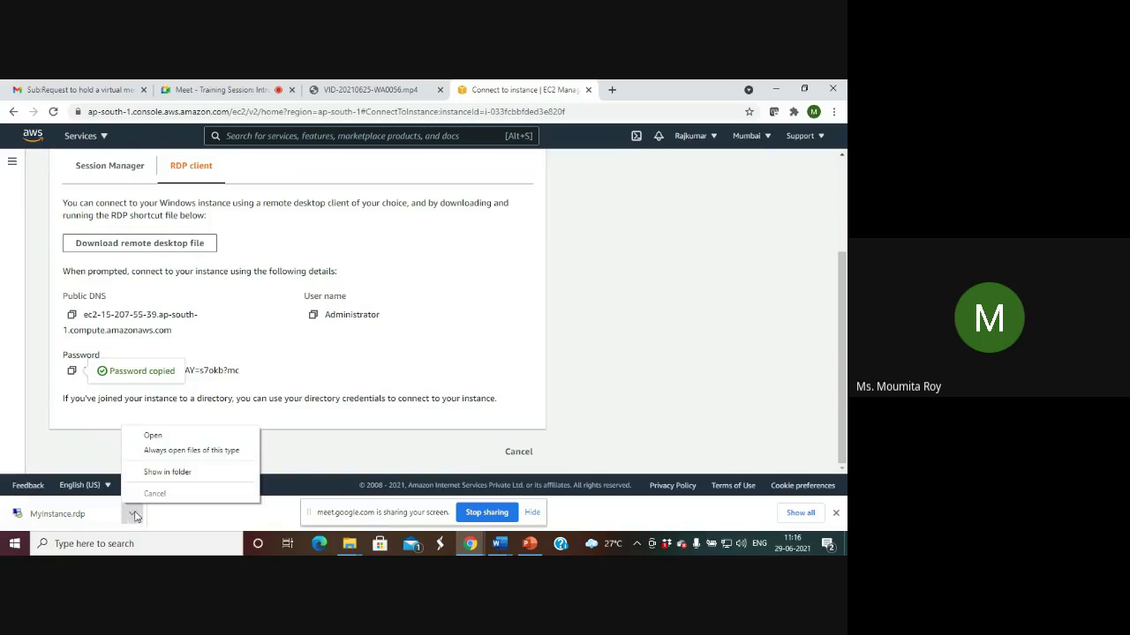
left_click(188, 435)
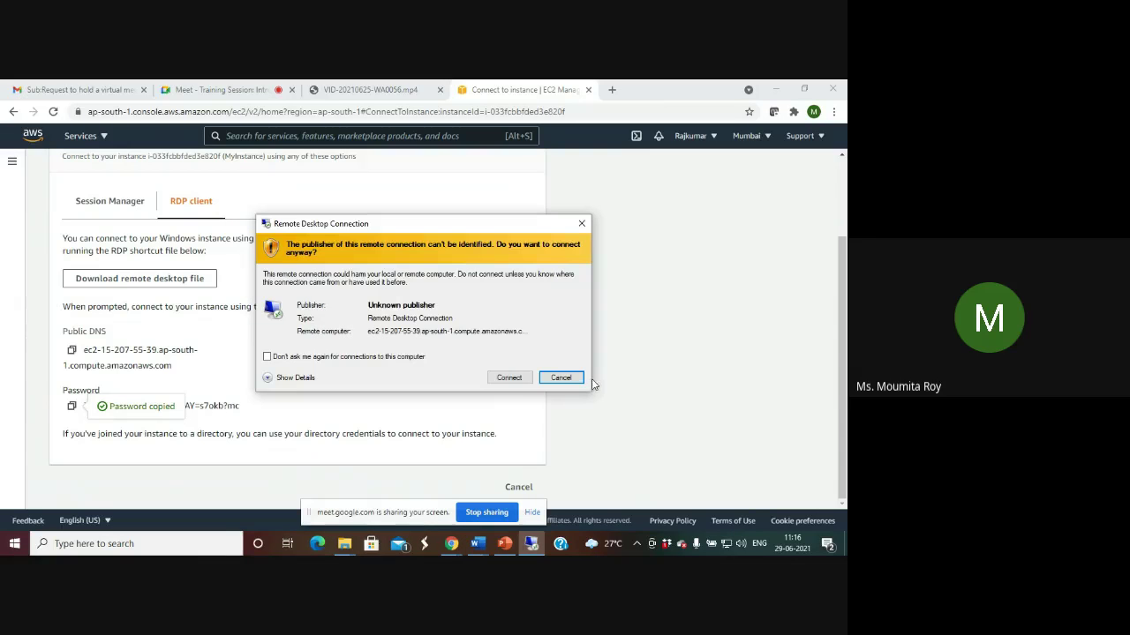
Connect past the unknown-publisher warning, sign in as Administrator with the pasted password, and accept the certificate.
left_click(514, 383)
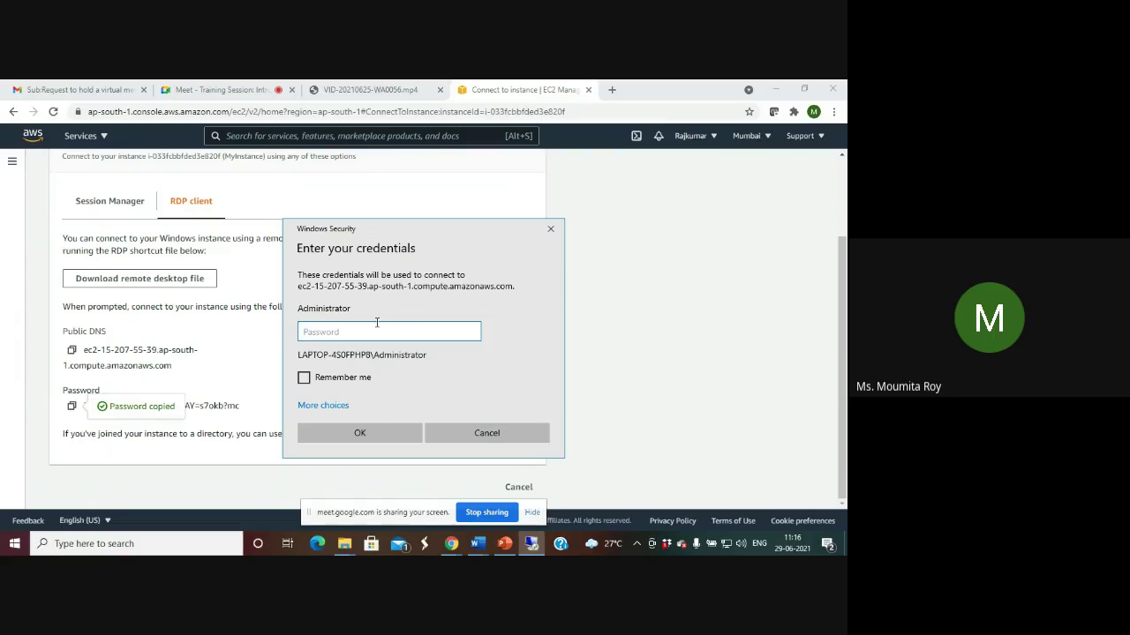
key("ctrl+v")
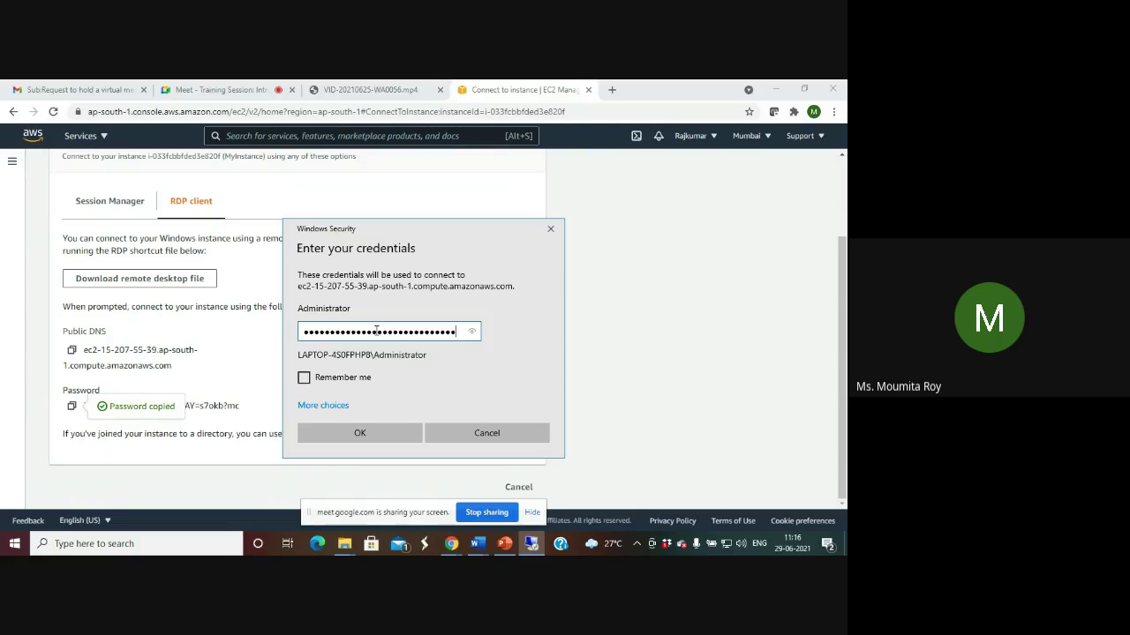
left_click(391, 444)
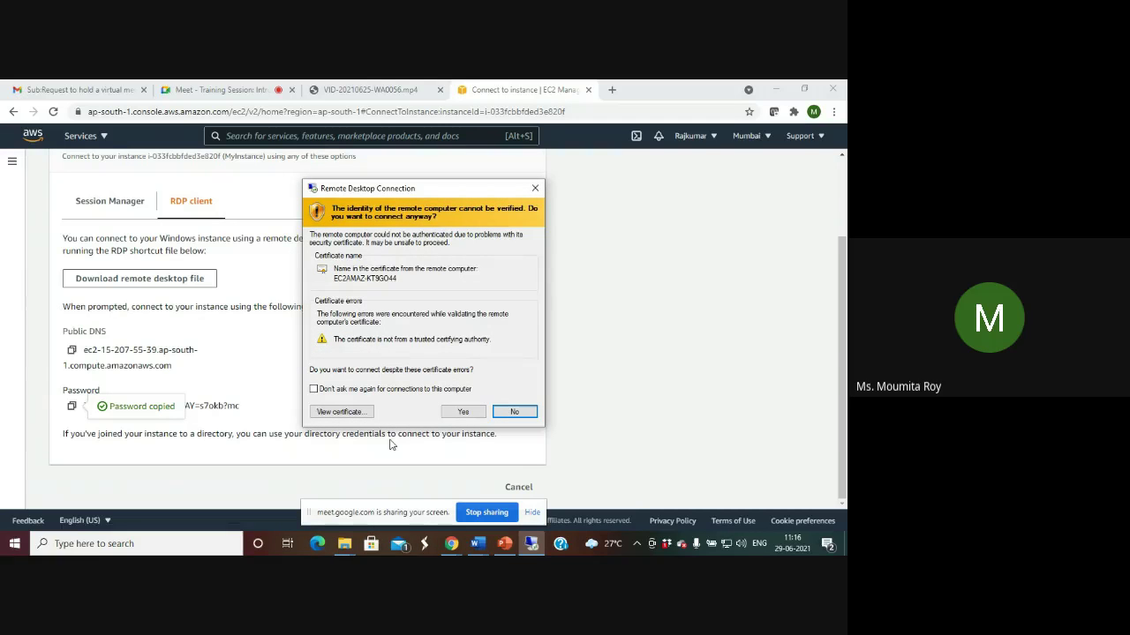
left_click(465, 412)
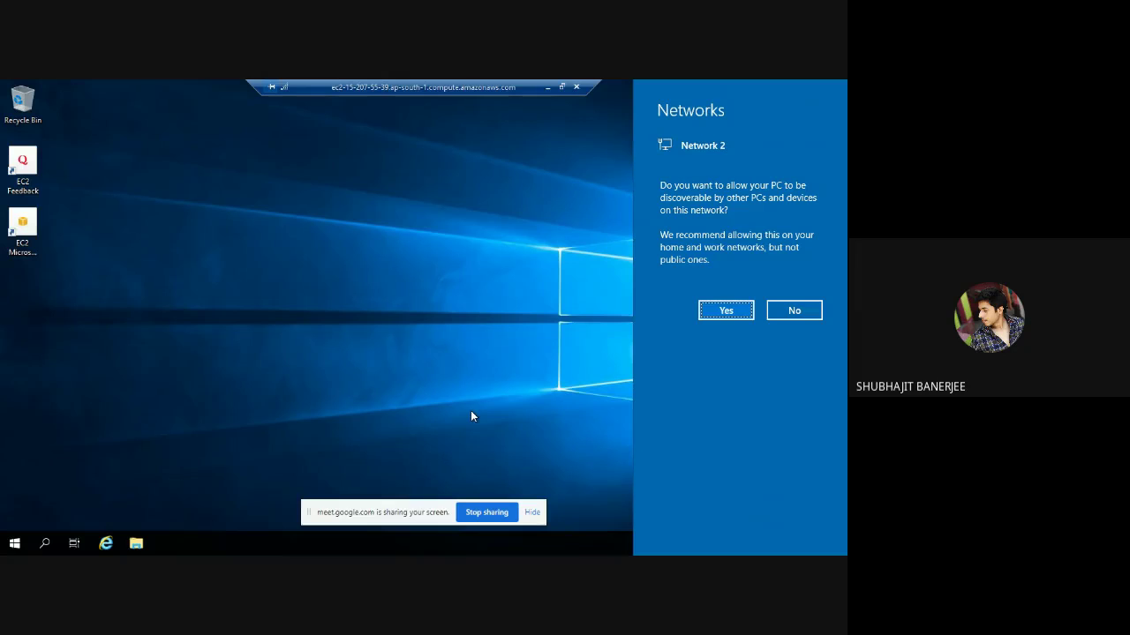
Allow network discovery on the Windows Server desktop, then disconnect the Remote Desktop session.
left_click(731, 312)
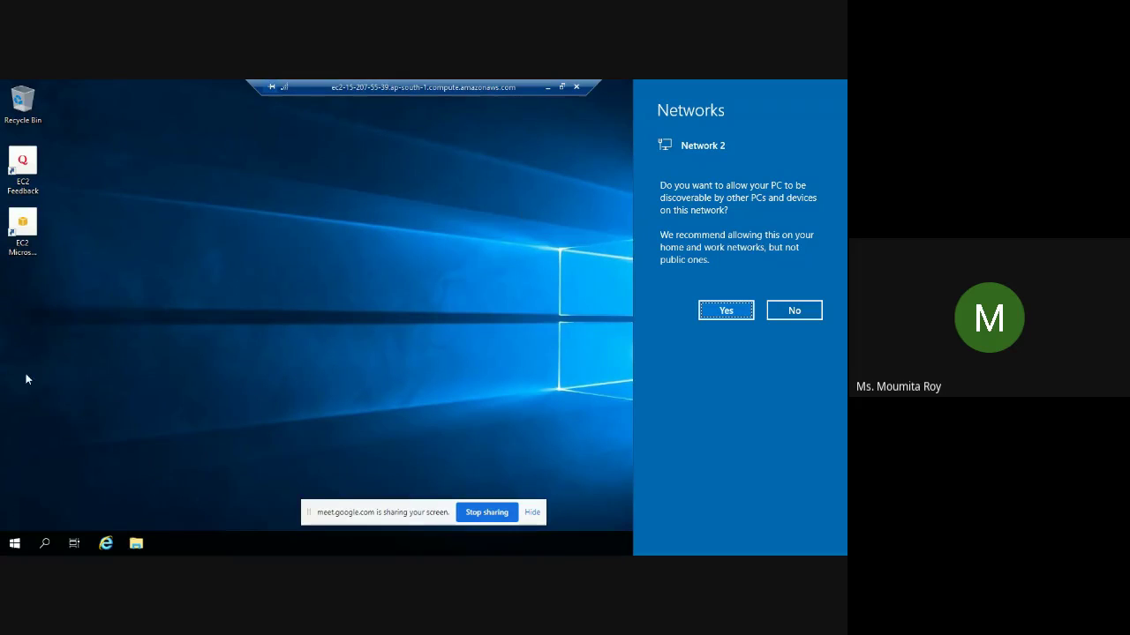
left_click(15, 545)
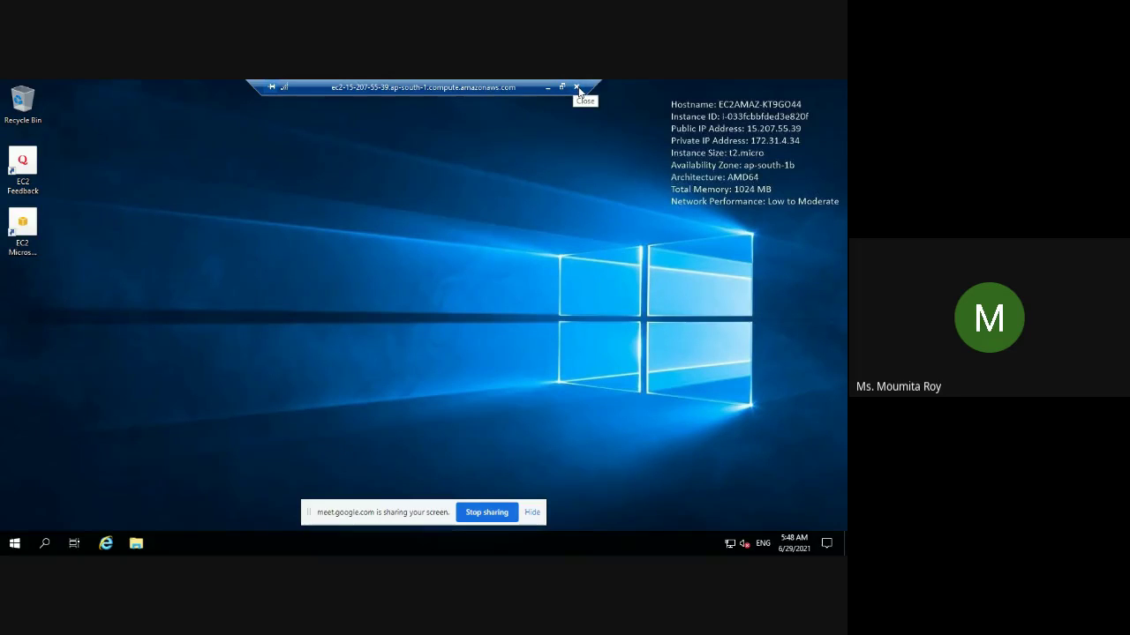
left_click(579, 88)
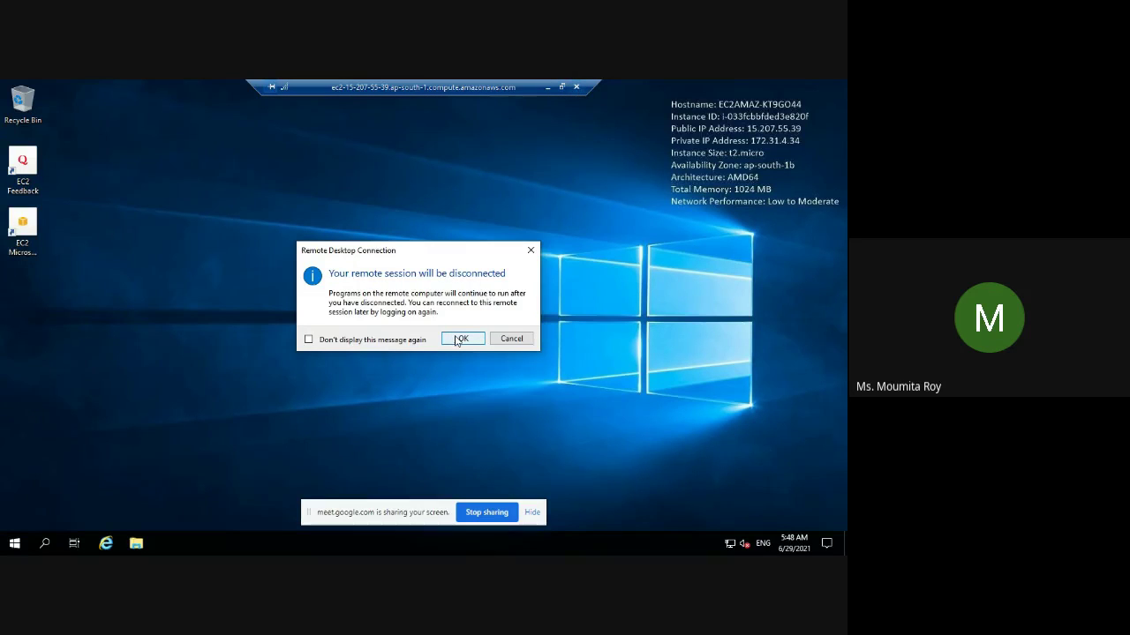
left_click(461, 339)
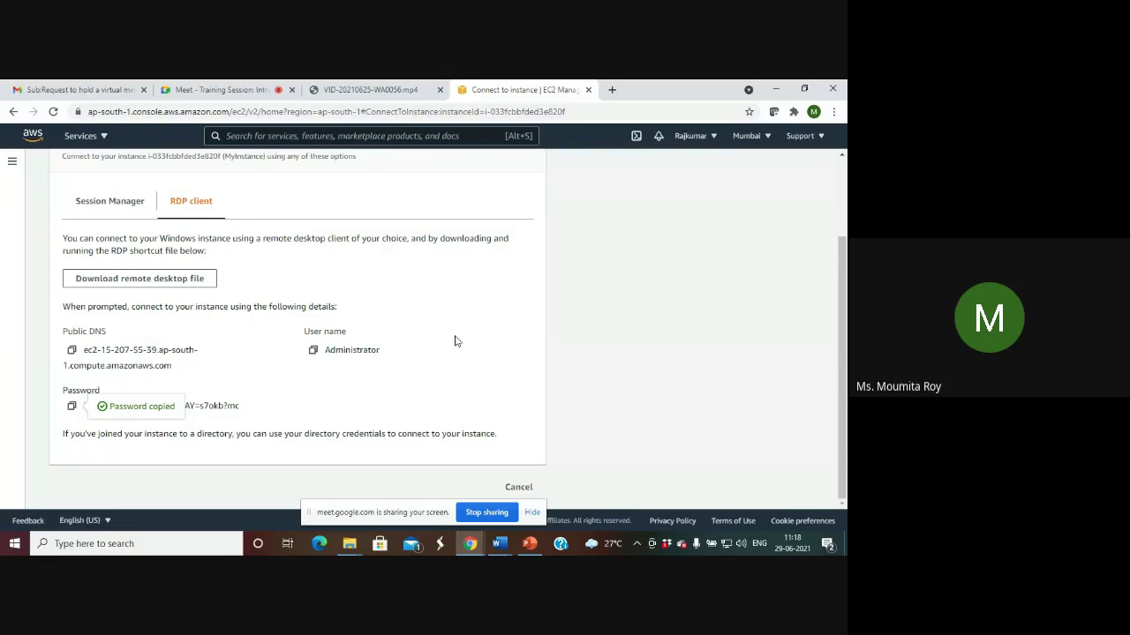
Hide the screen-sharing notice and stop presenting in the Google Meet call.
left_click(532, 512)
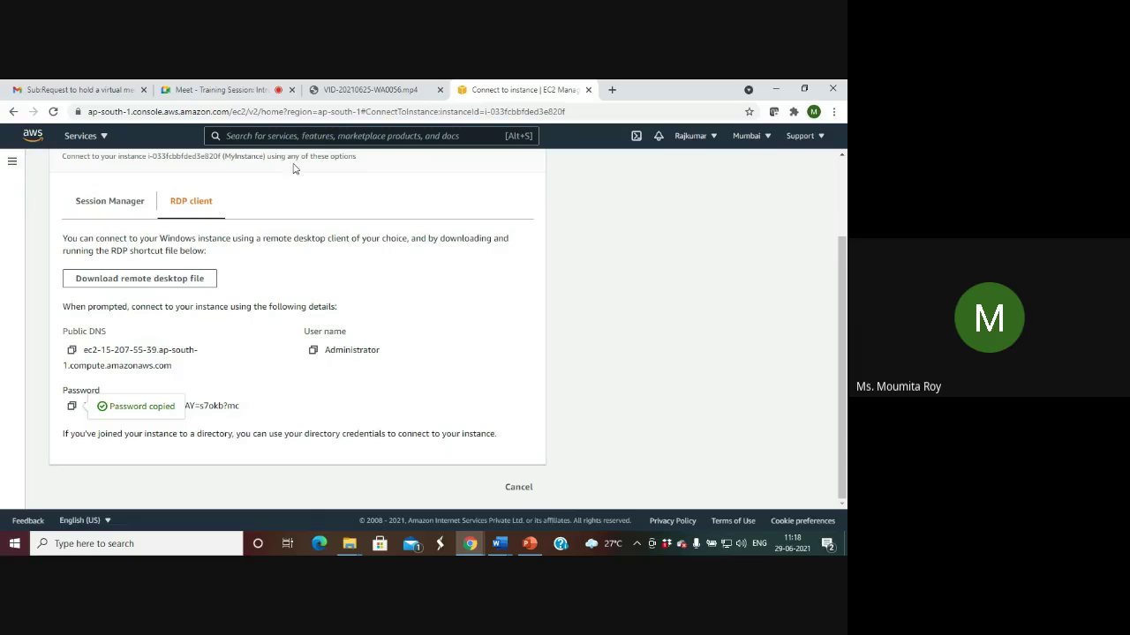
left_click(226, 89)
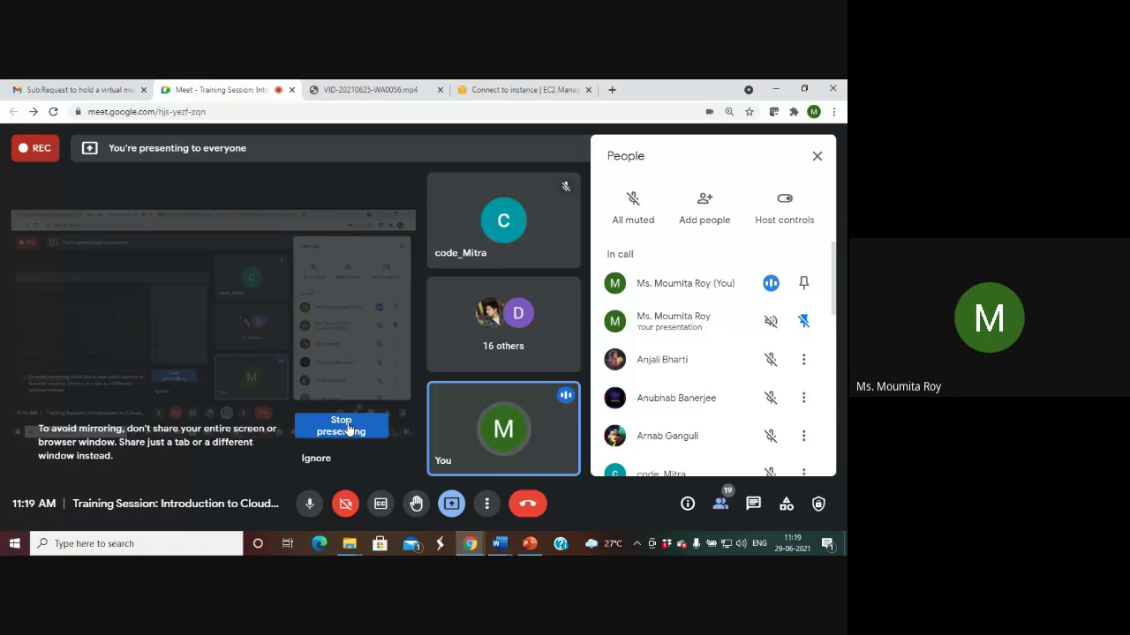
left_click(348, 430)
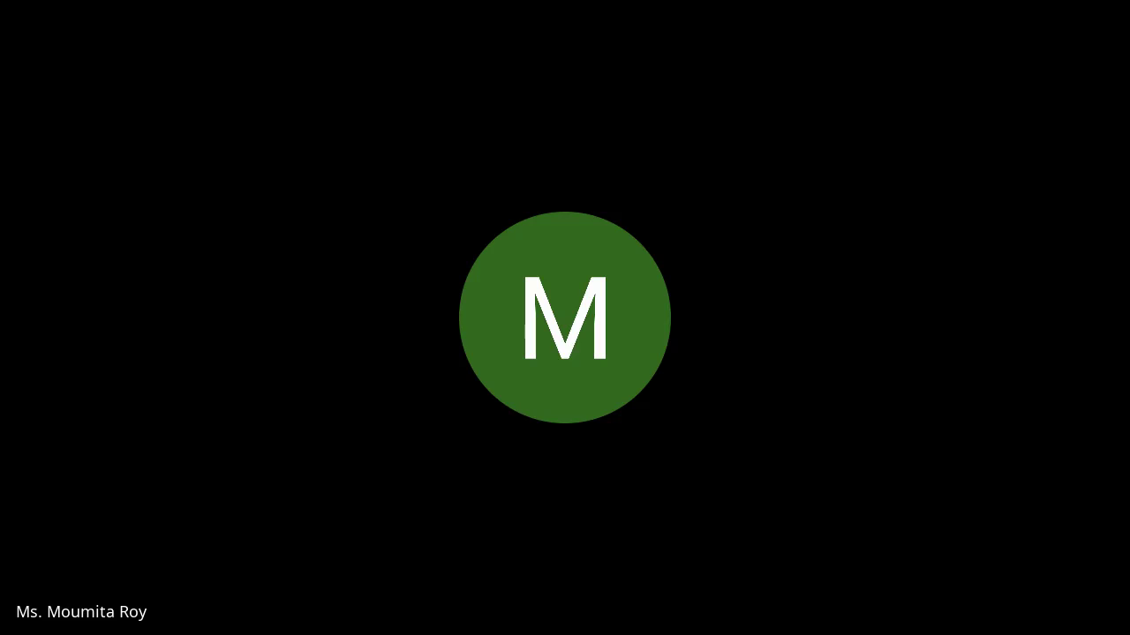